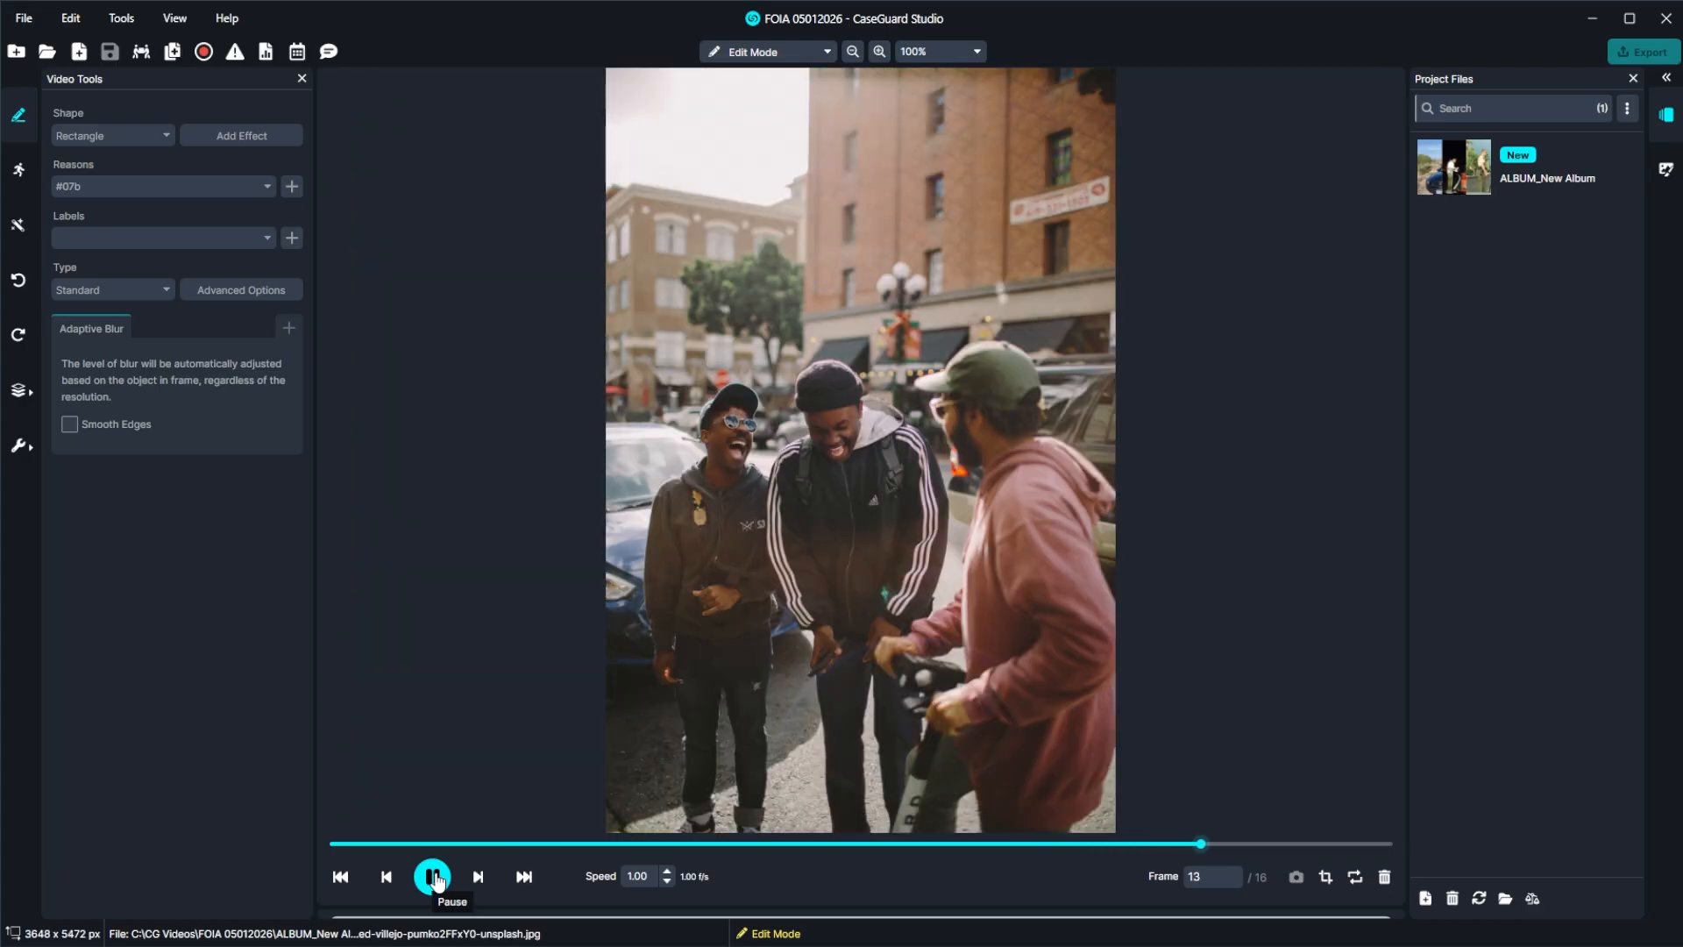
# Stop the album playback and delete the image on frame 15 from the album.
pyautogui.click(434, 877)
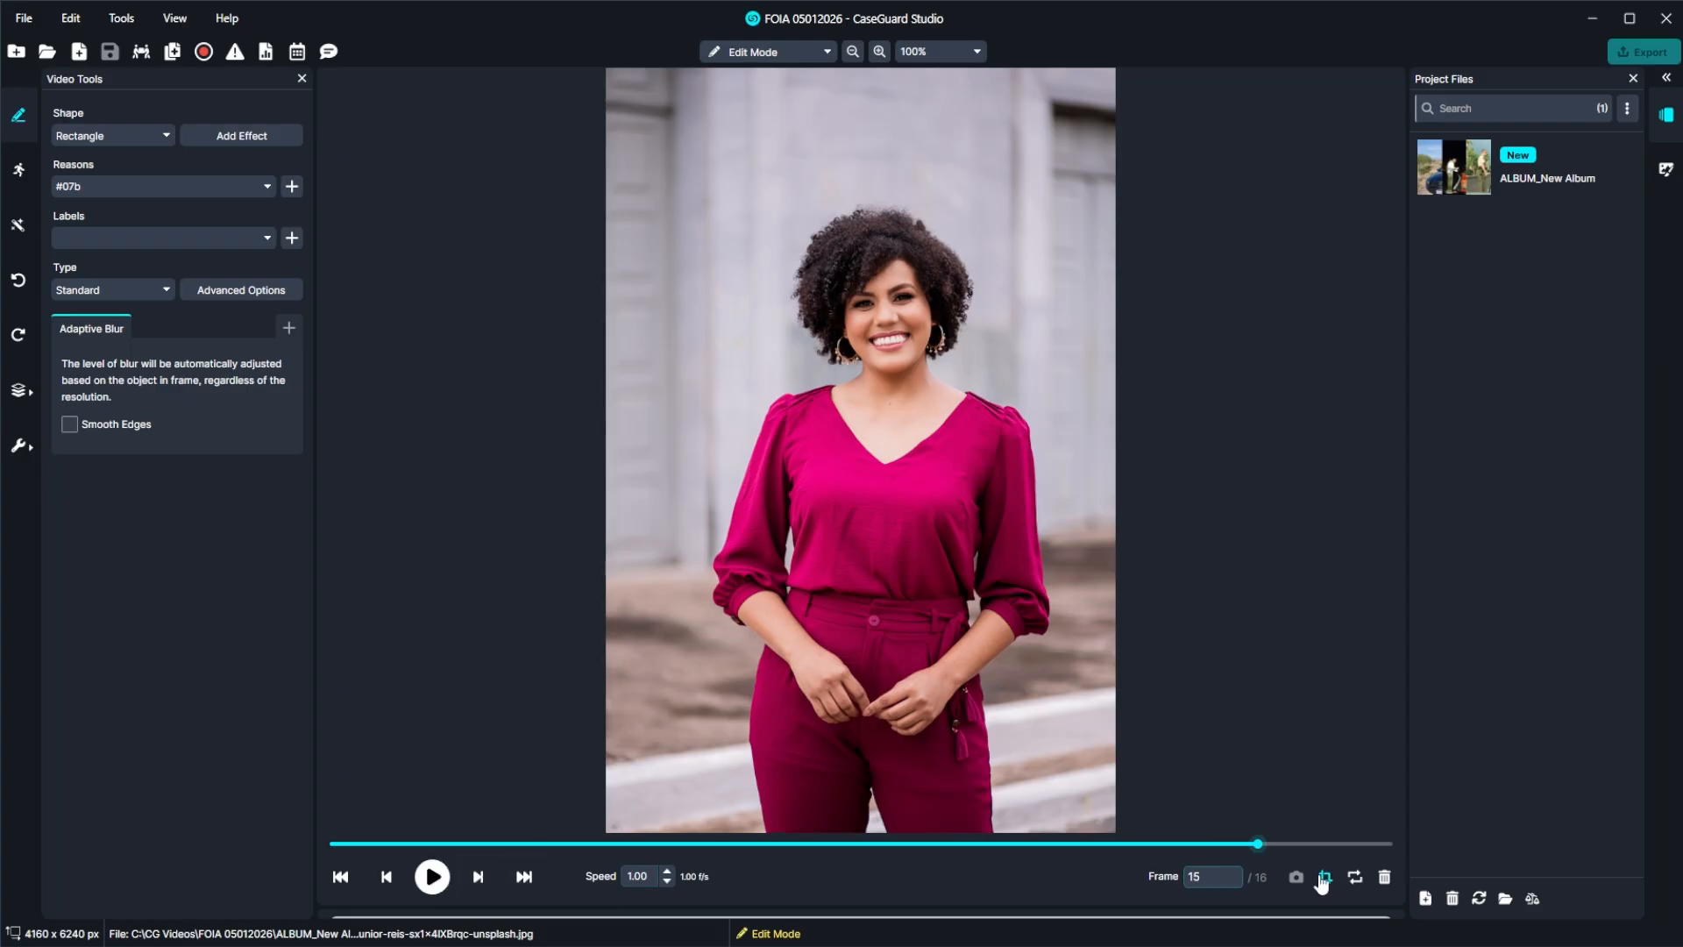
pyautogui.click(1384, 876)
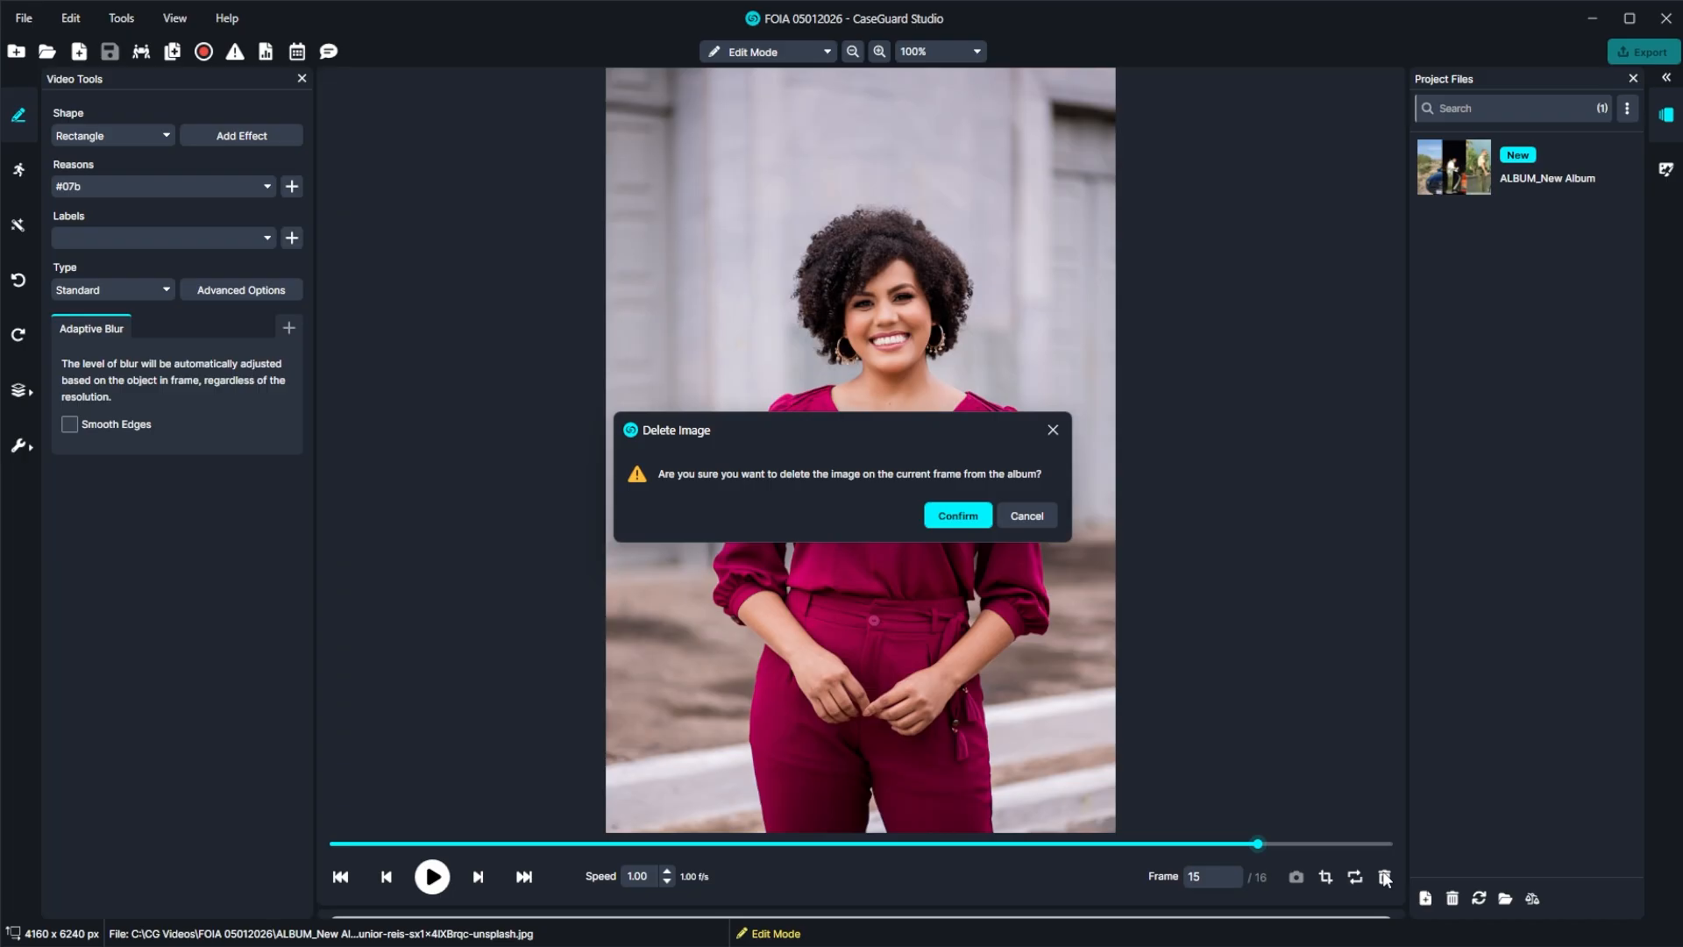
pyautogui.click(952, 519)
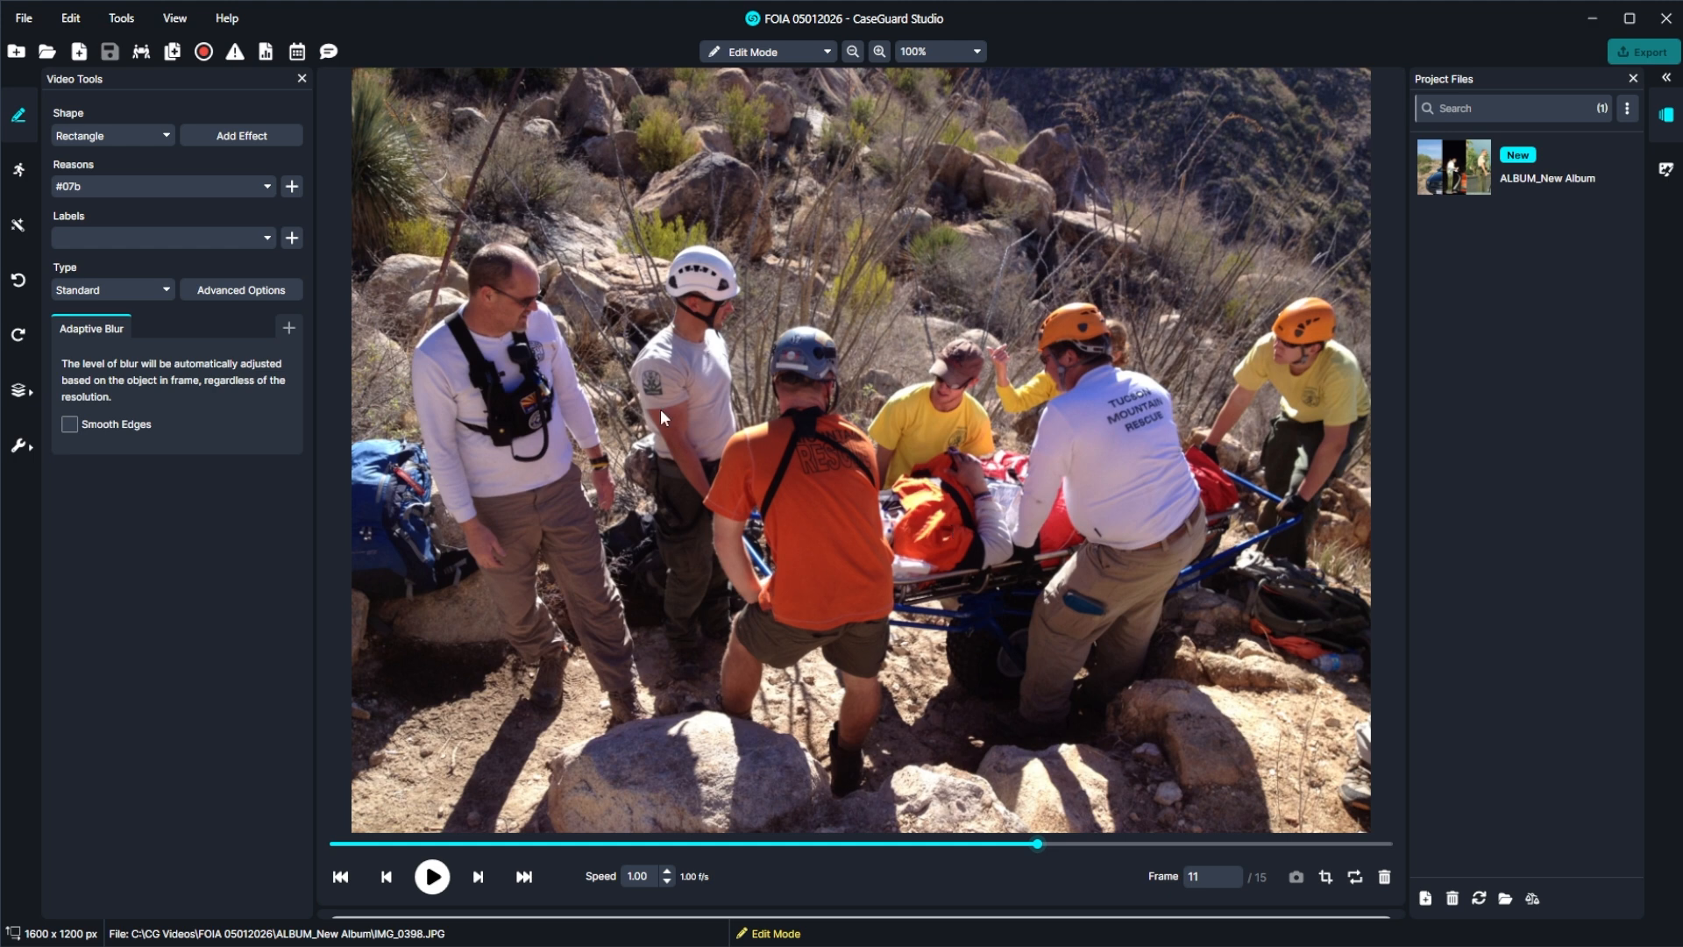
# Set up an AI search for license plates with a rectangular Adaptive Blur and adjust its left and right margins.
pyautogui.click(31, 230)
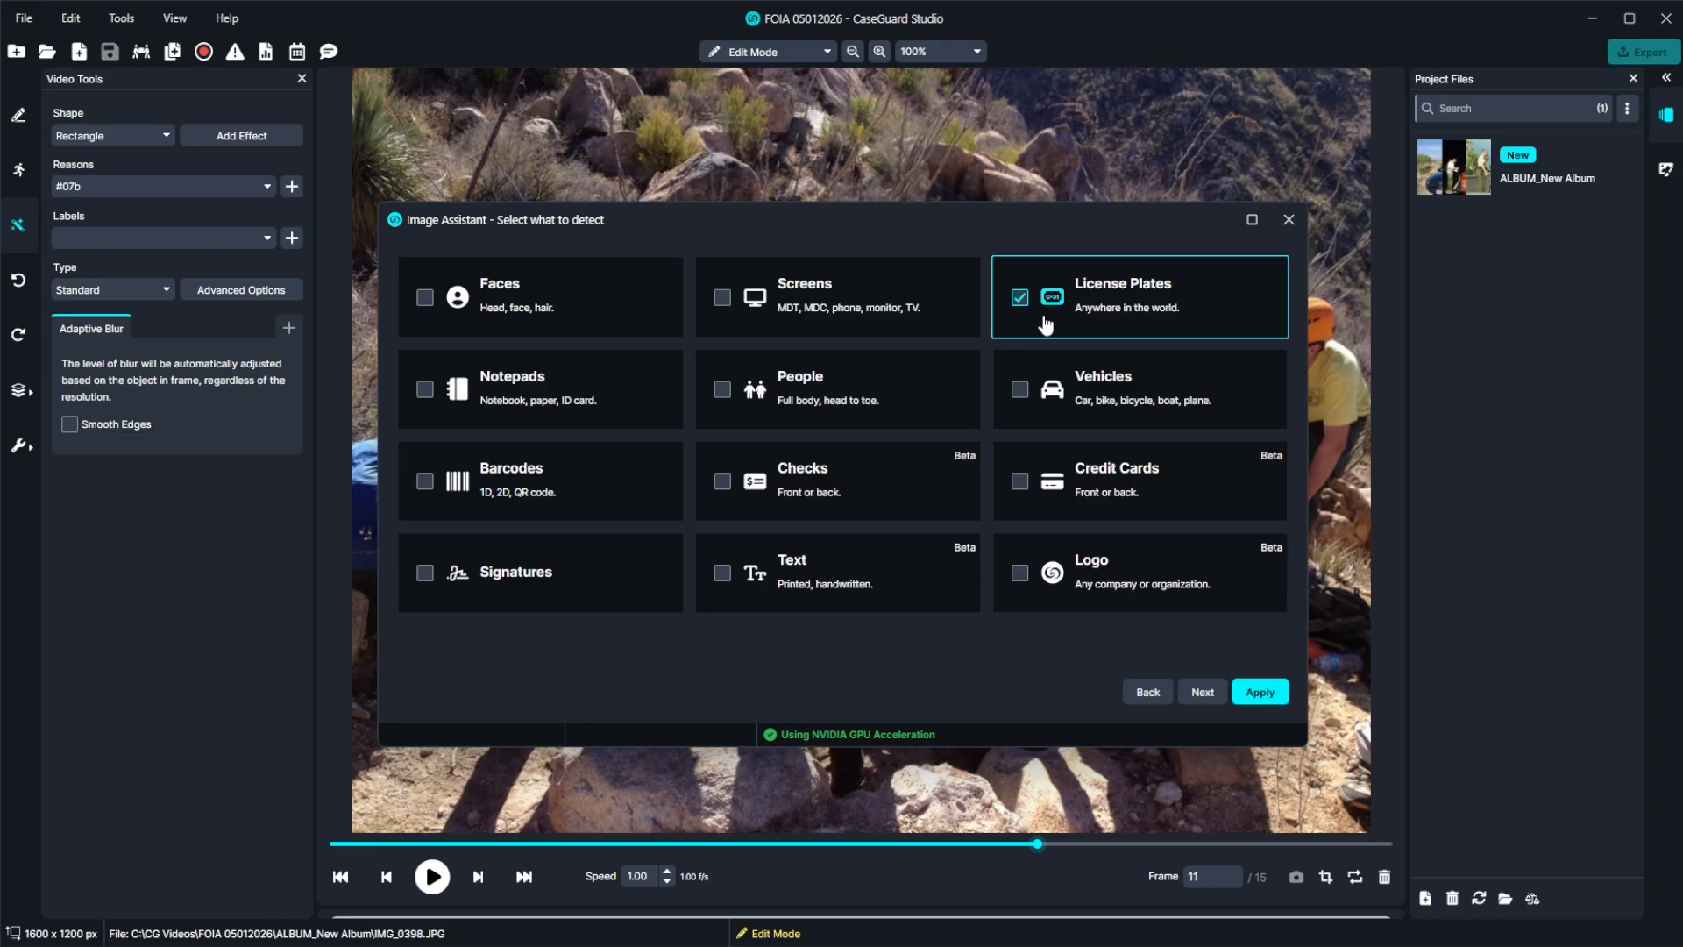
pyautogui.click(1201, 692)
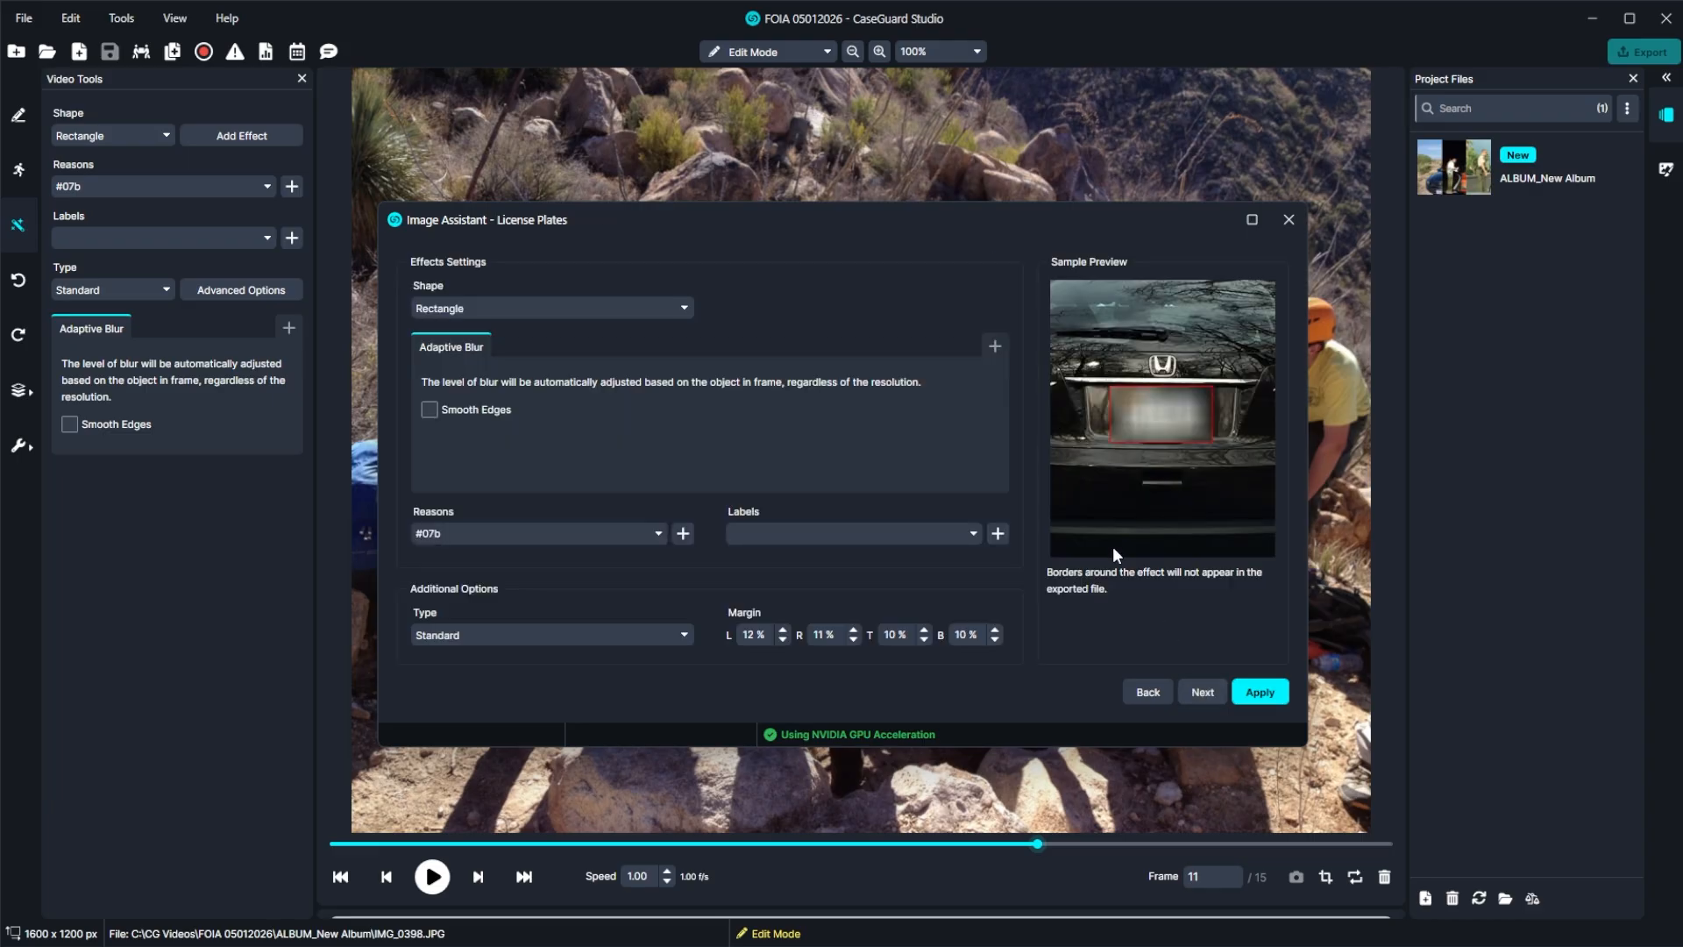
pyautogui.click(1004, 348)
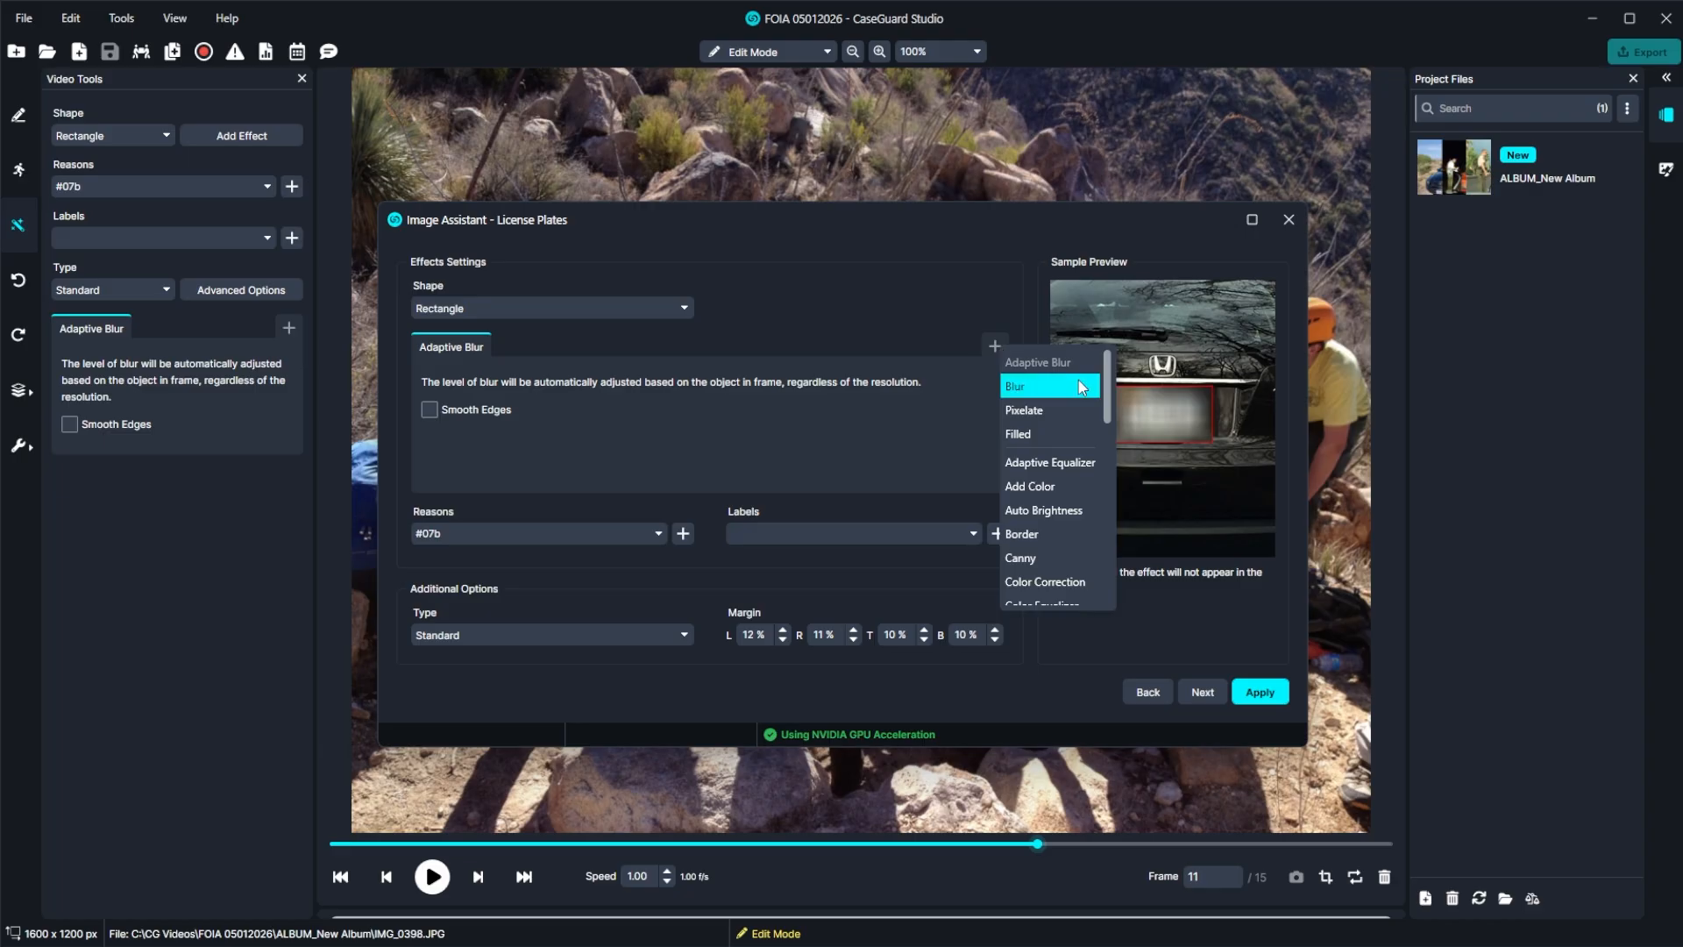
pyautogui.moveTo(1107, 399); pyautogui.dragTo(1097, 497)
pyautogui.click(858, 592)
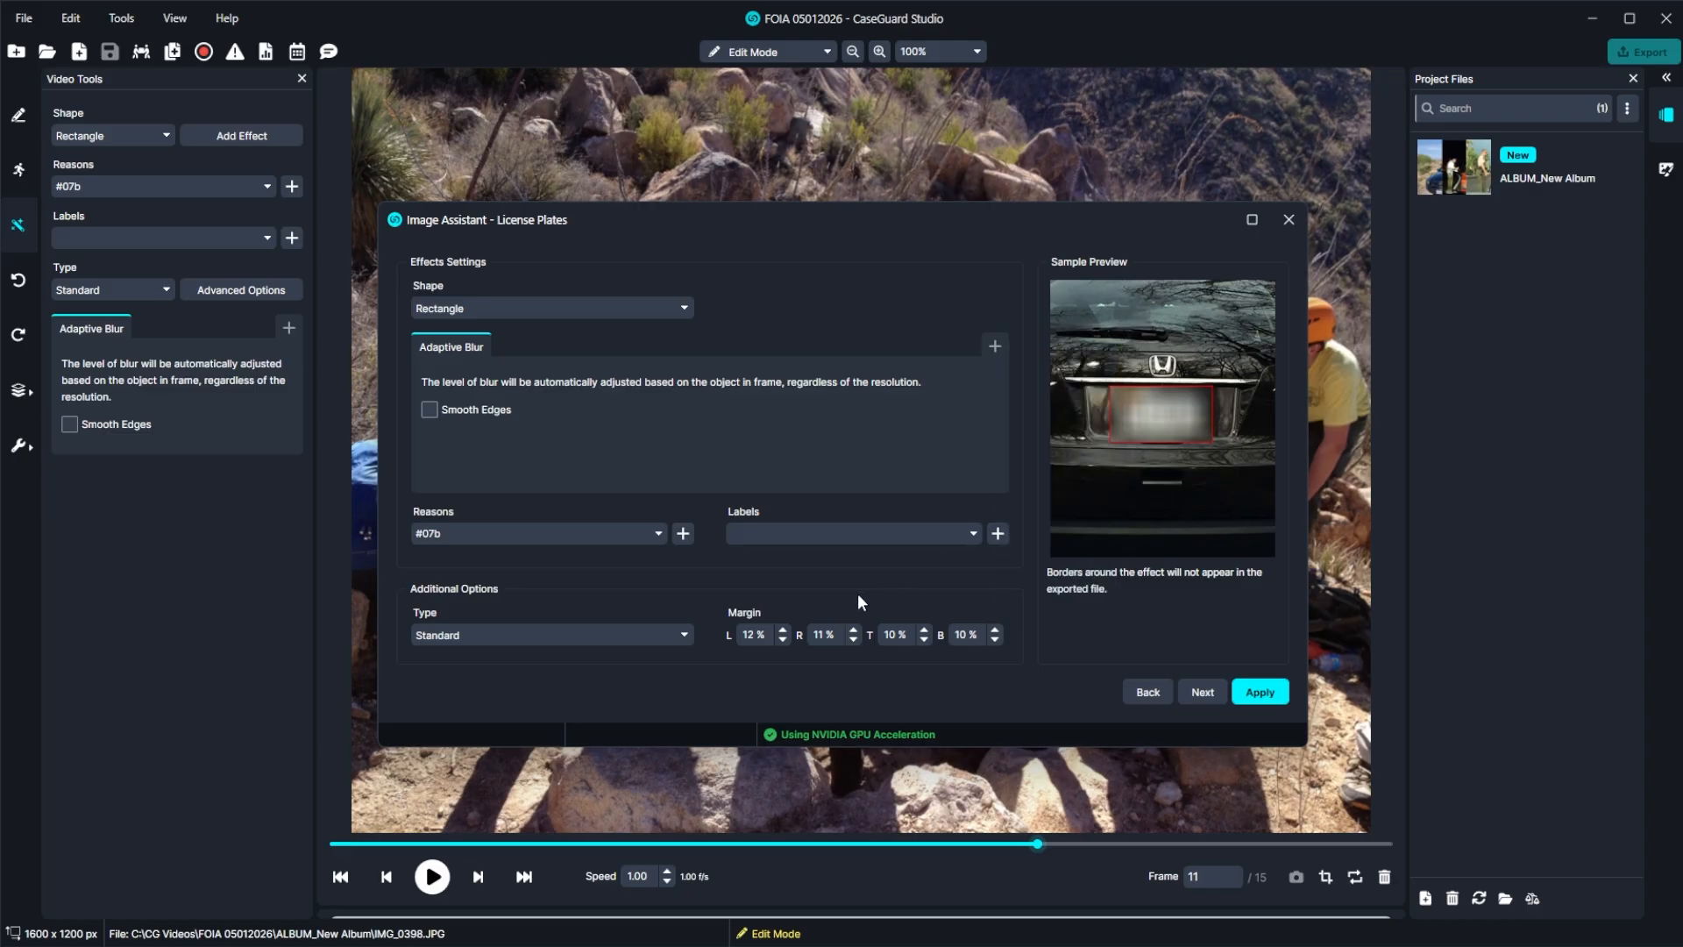
pyautogui.click(782, 640)
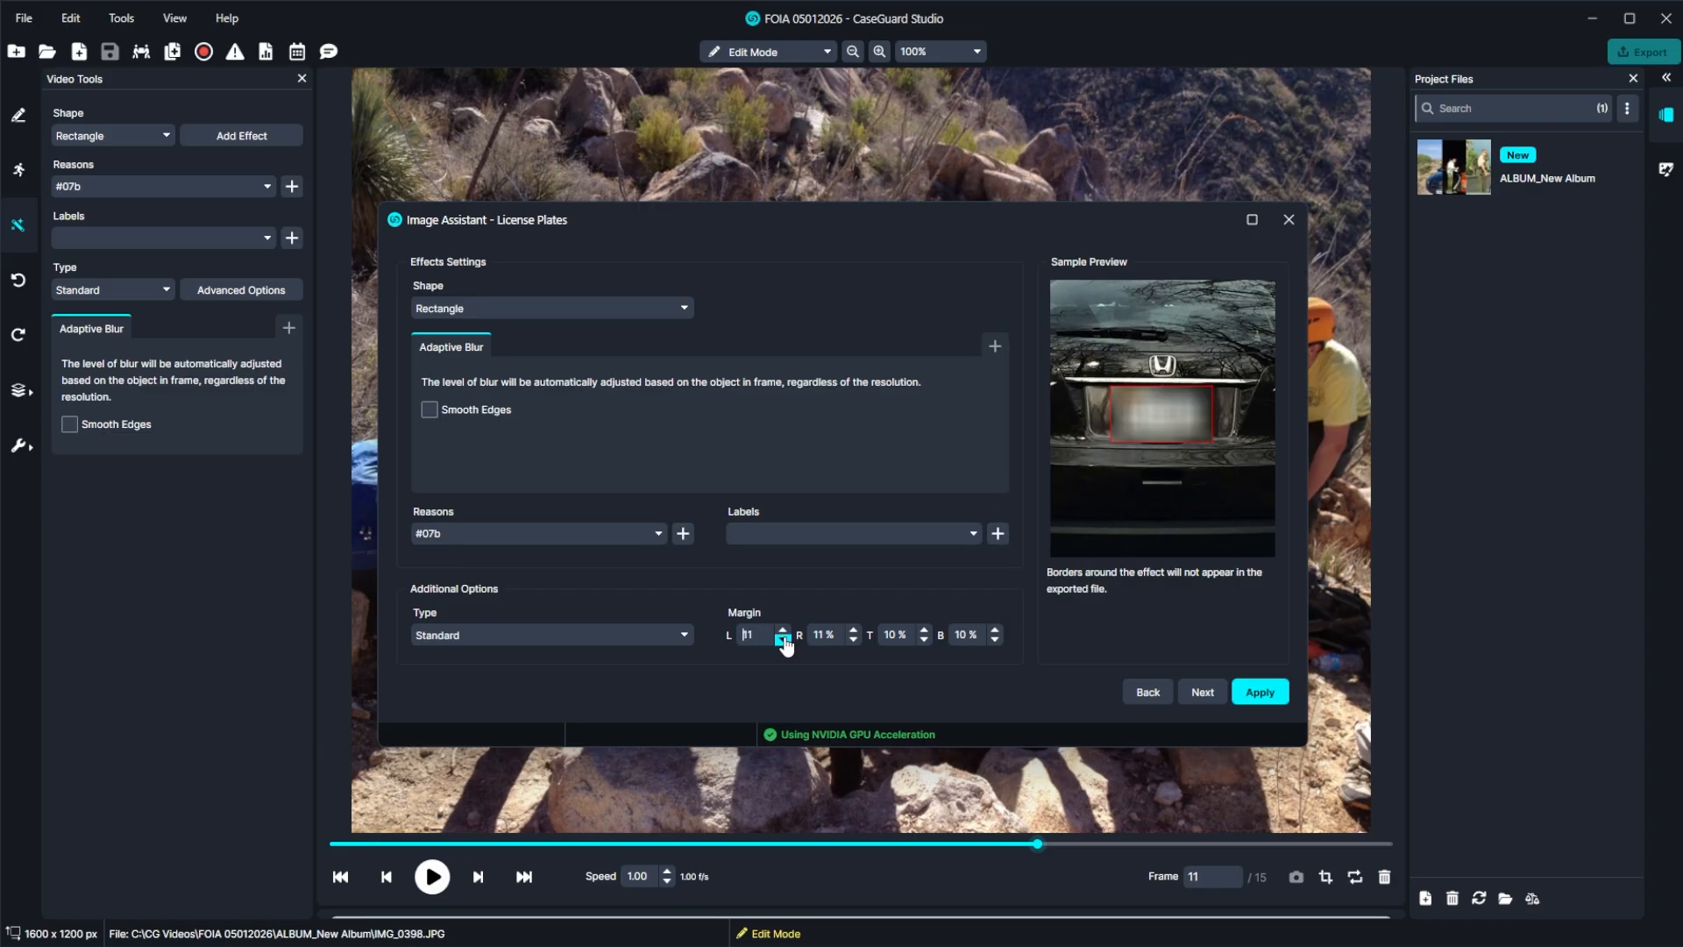
pyautogui.click(854, 641)
# Run the license plate search on the whole file with the Optimal (Default) detection mode.
pyautogui.click(1199, 694)
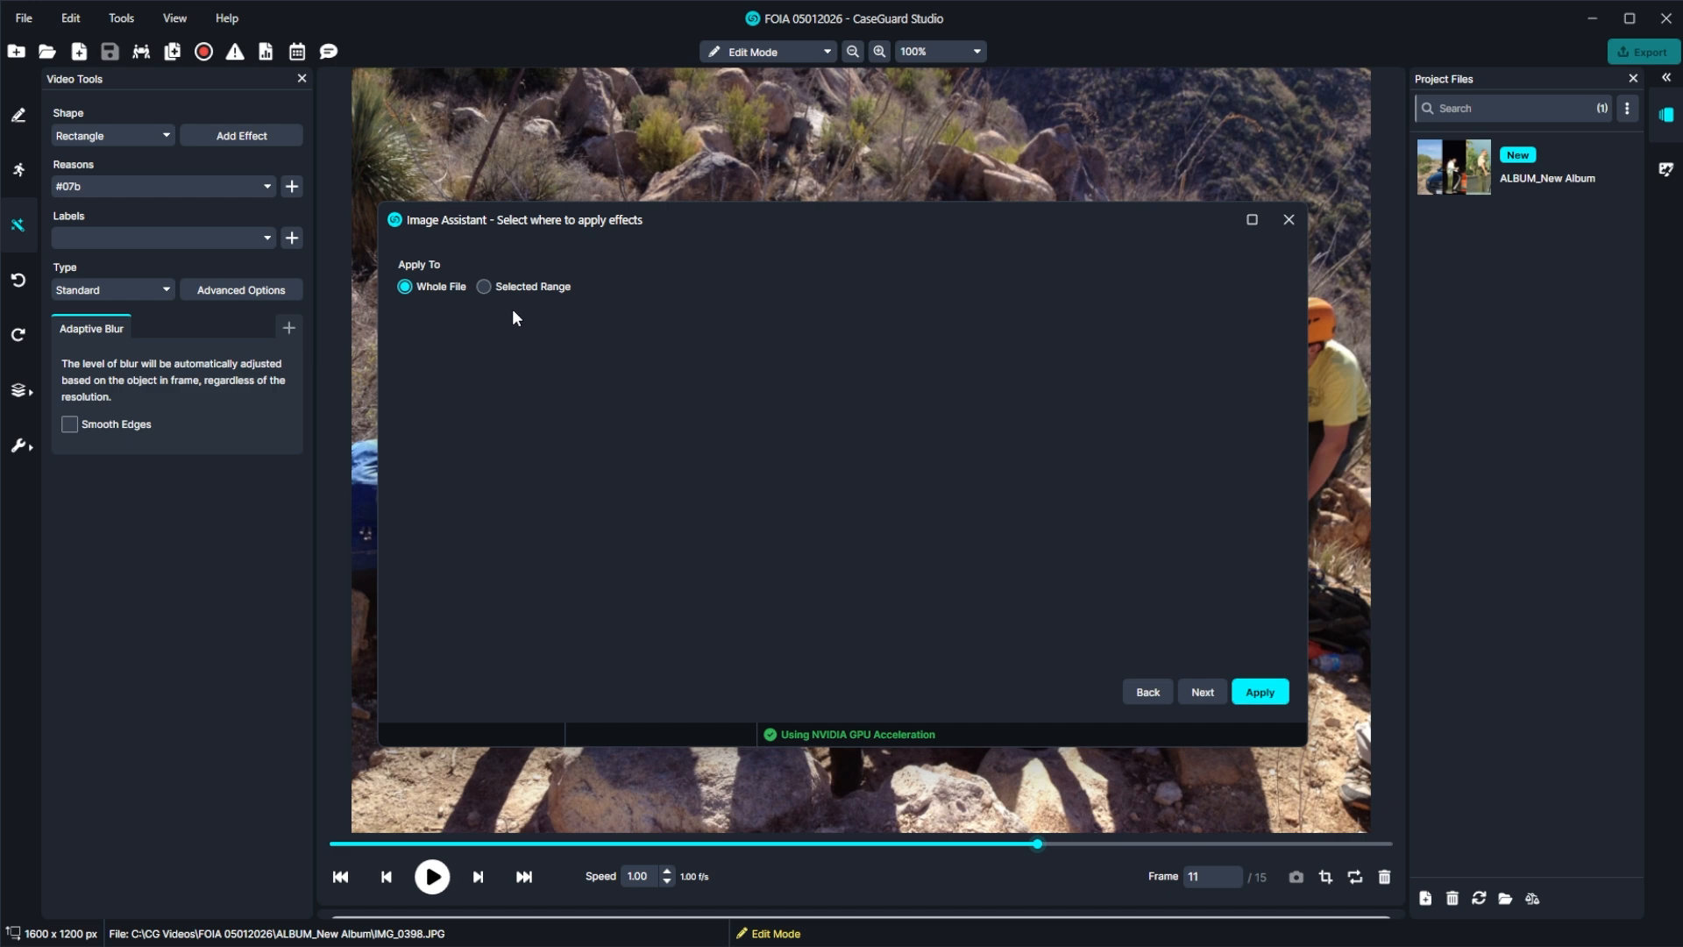
pyautogui.click(1202, 694)
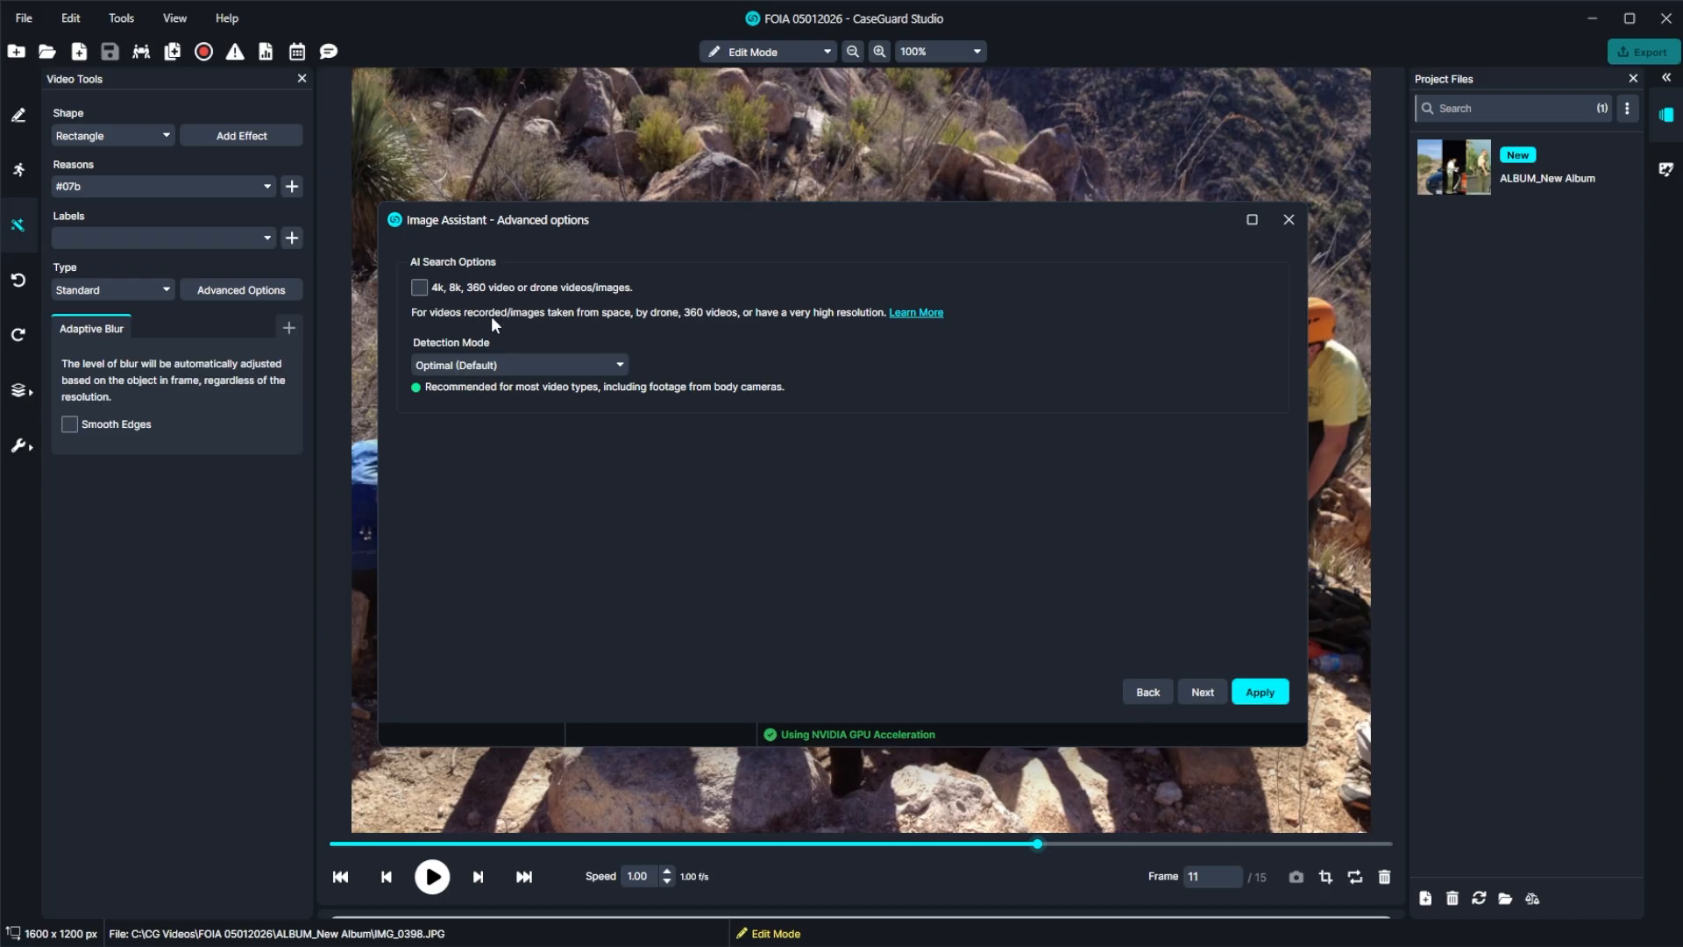
pyautogui.click(509, 364)
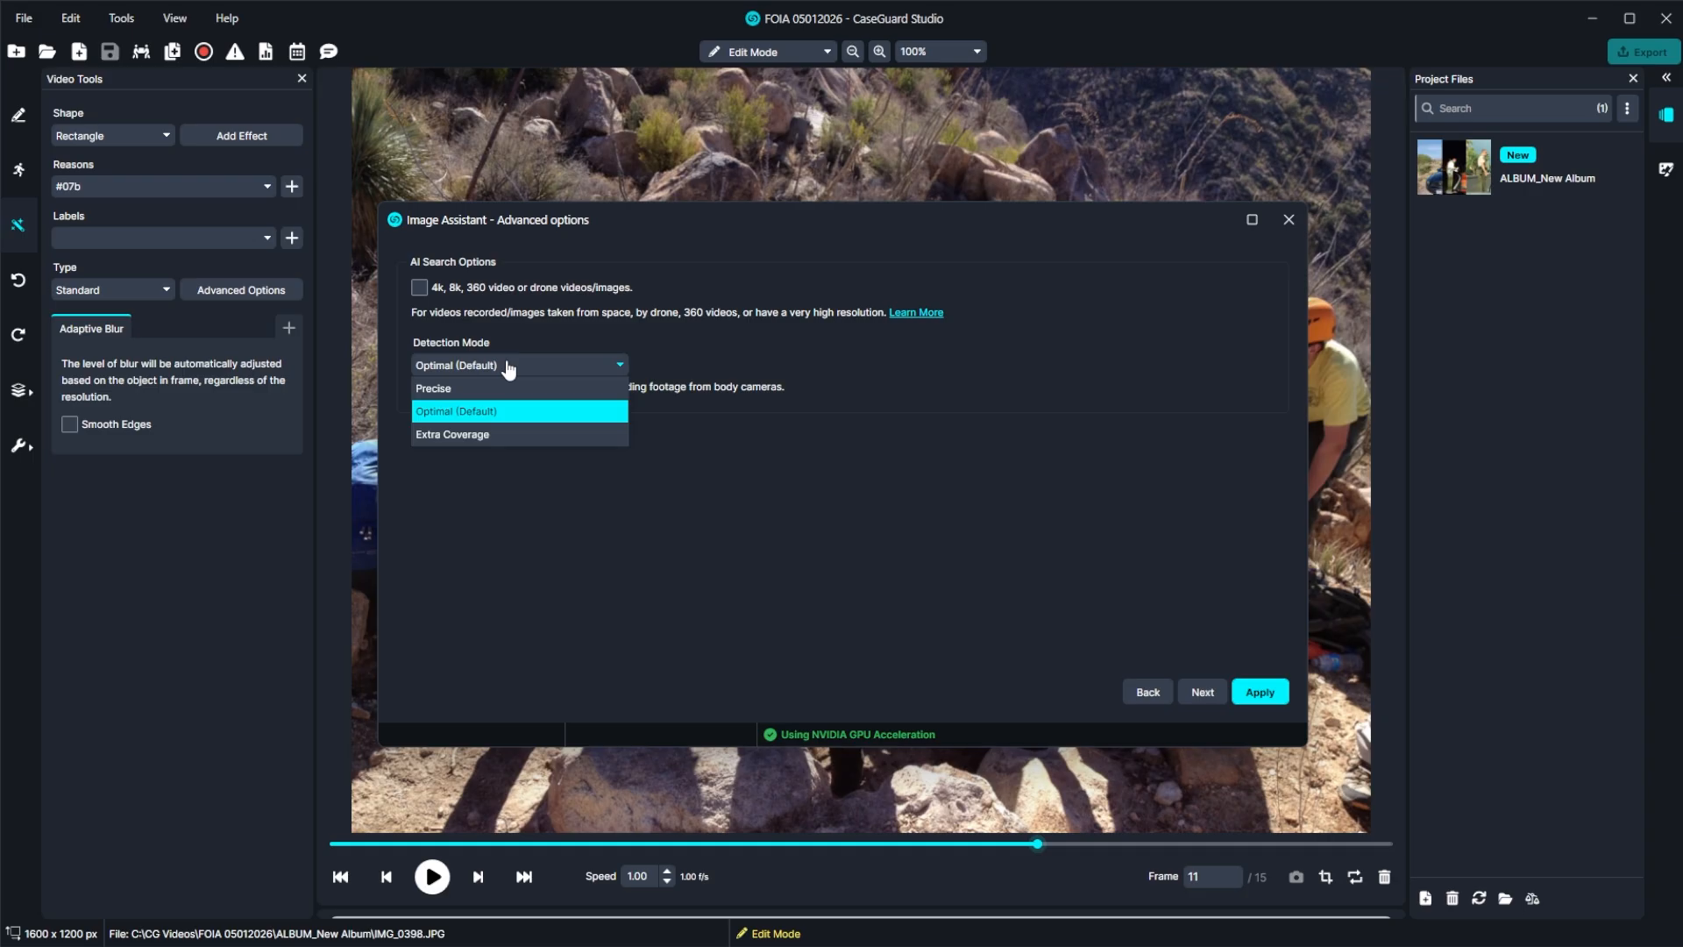
pyautogui.click(544, 411)
pyautogui.click(1260, 692)
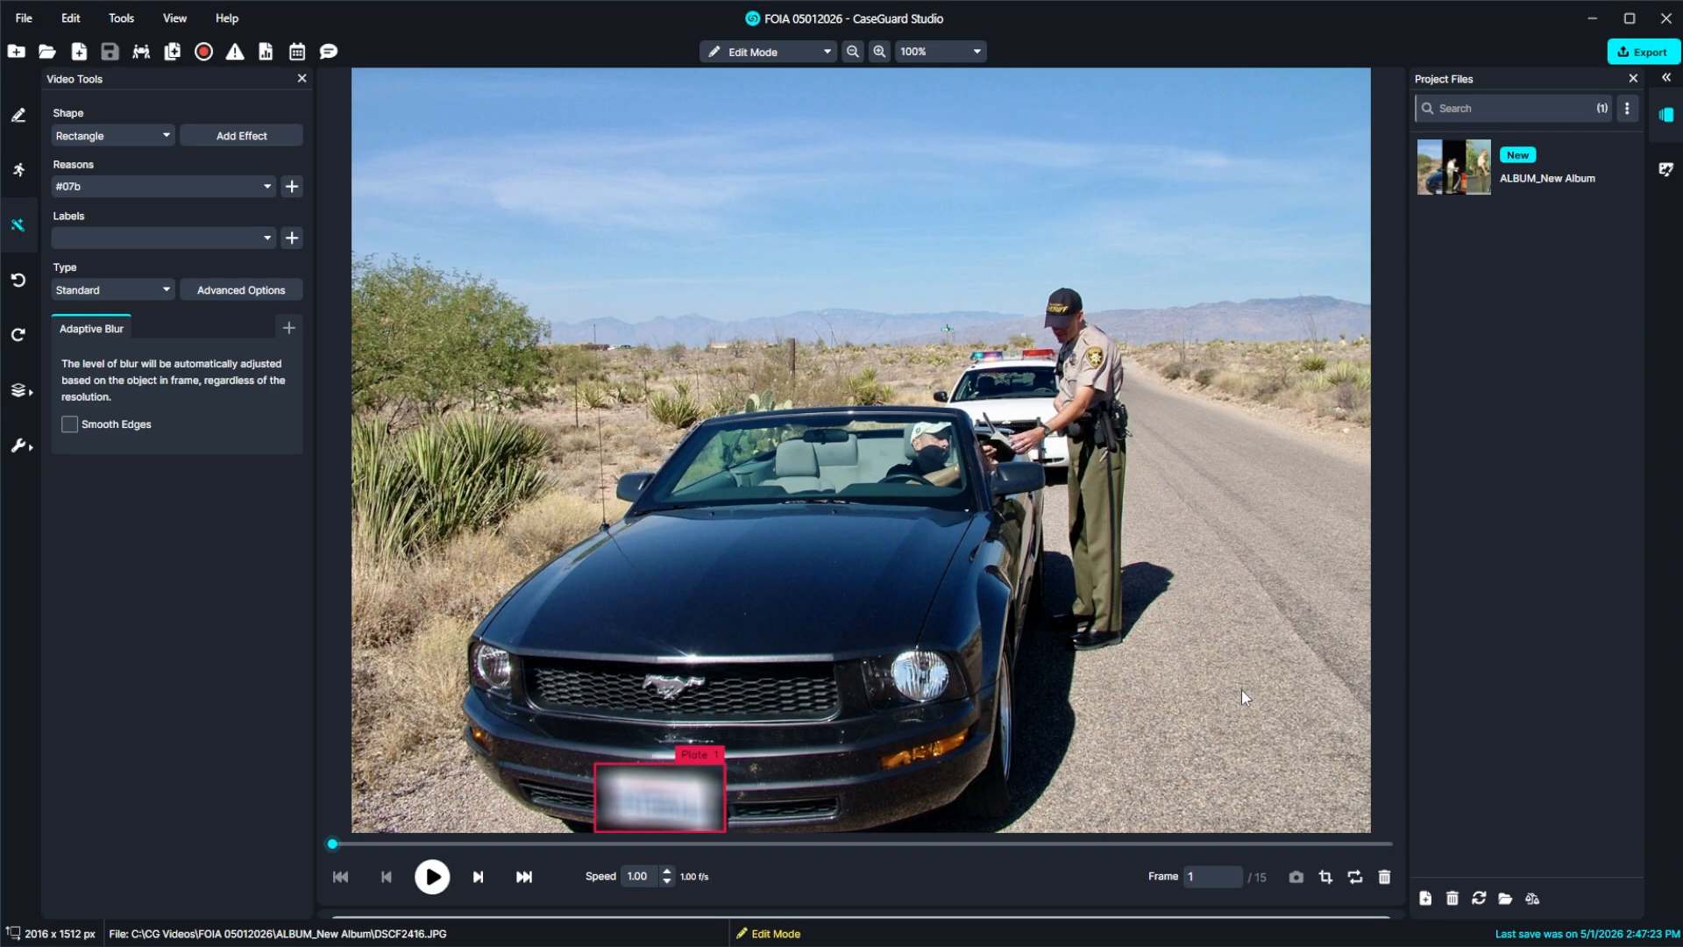
# Play the redacted album up to frame 7 and delete the blur box on the sheriff car's license plate.
pyautogui.press('space')
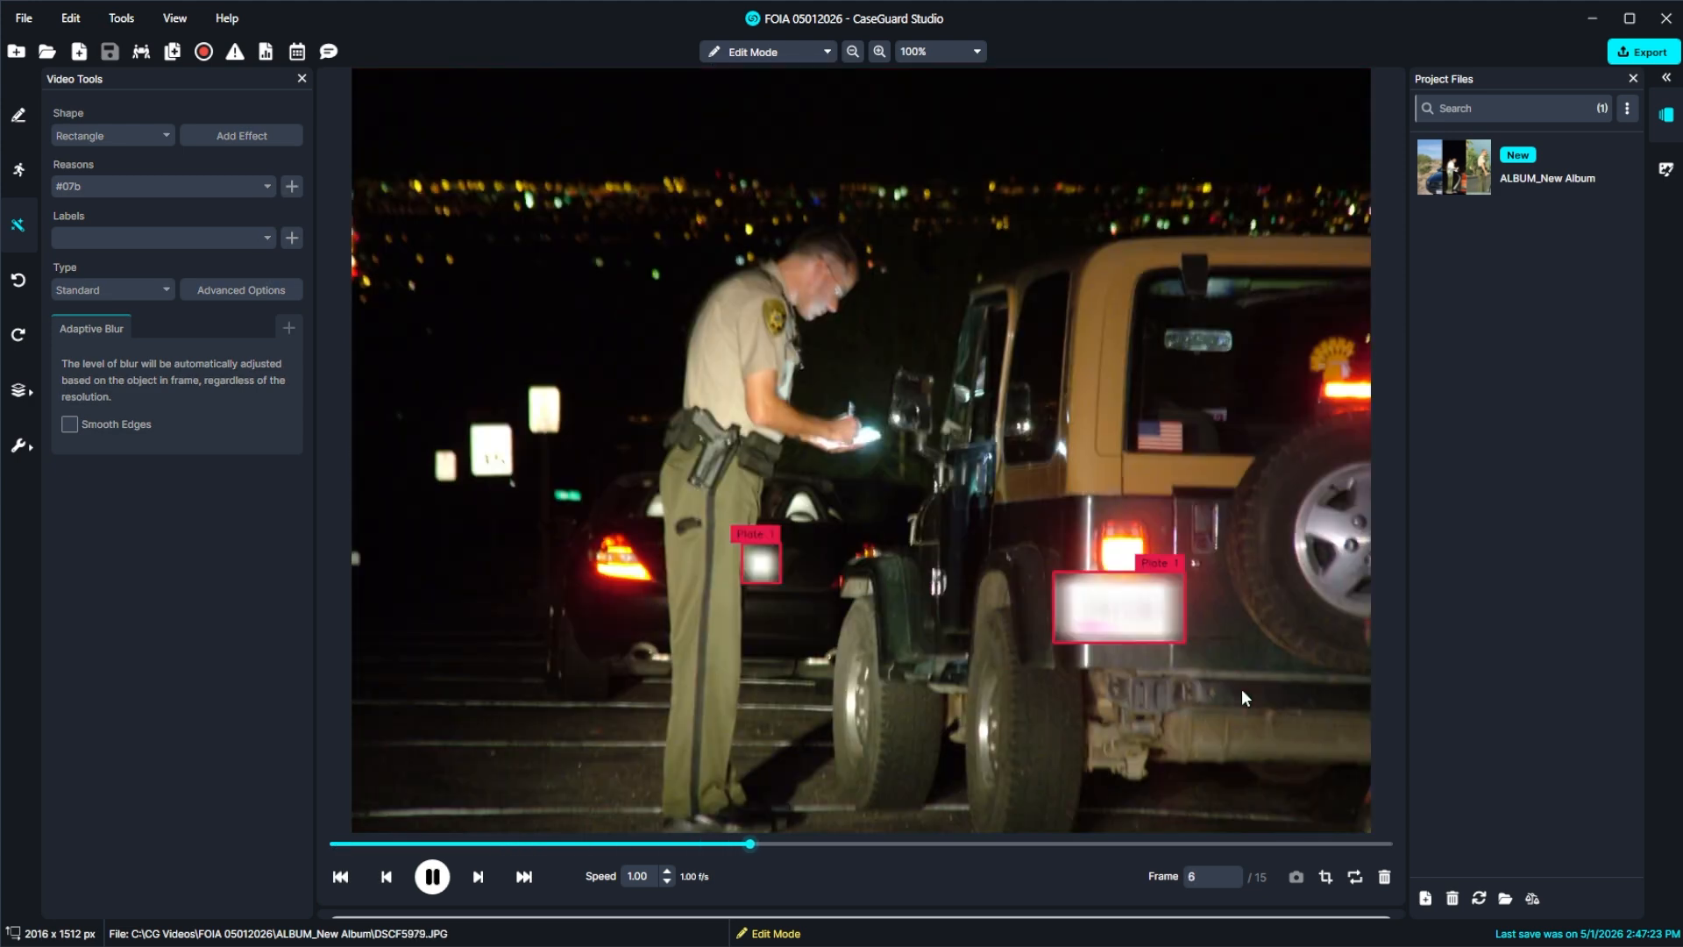
pyautogui.press('space')
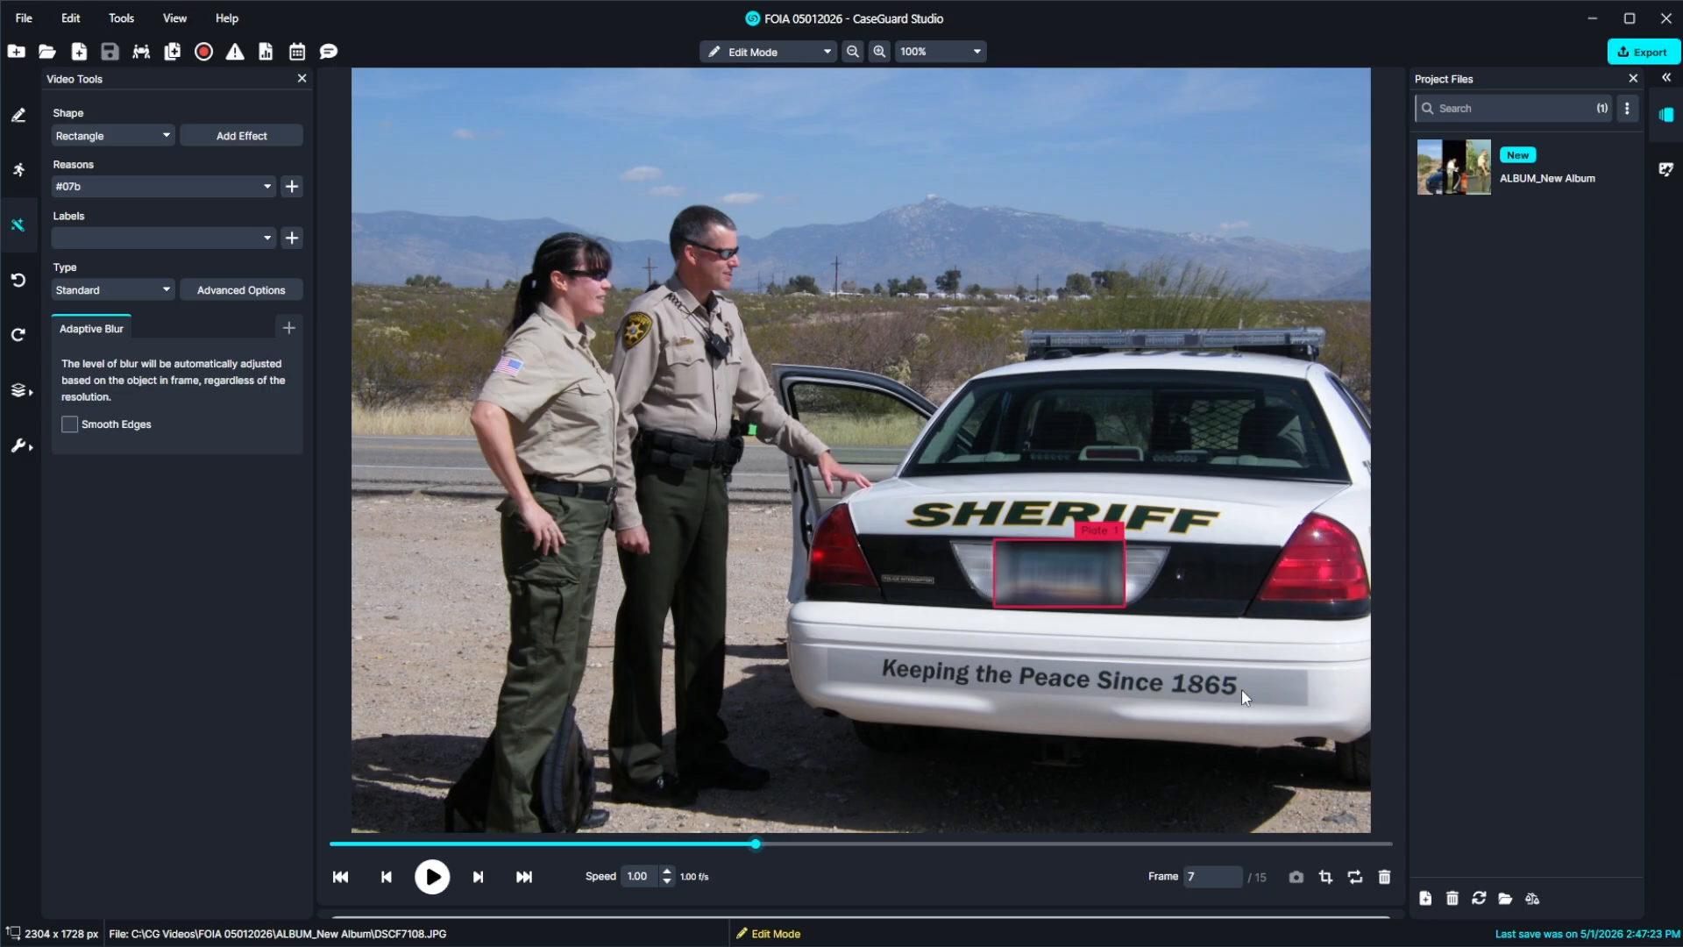
pyautogui.click(1058, 584)
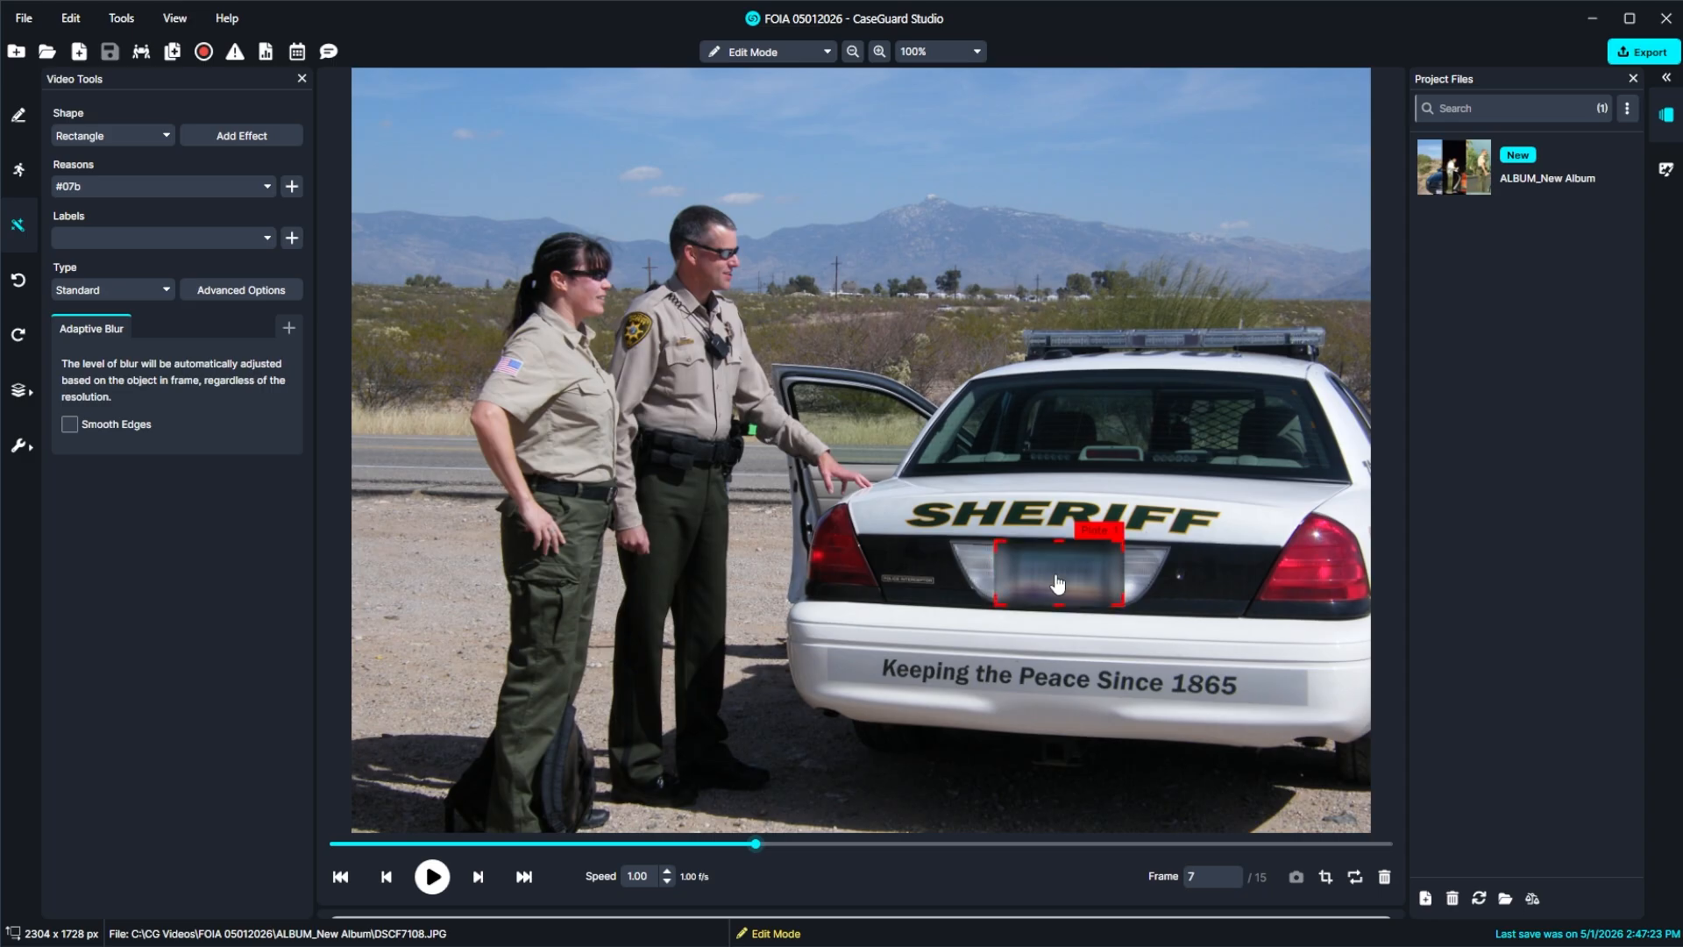
pyautogui.press('Delete')
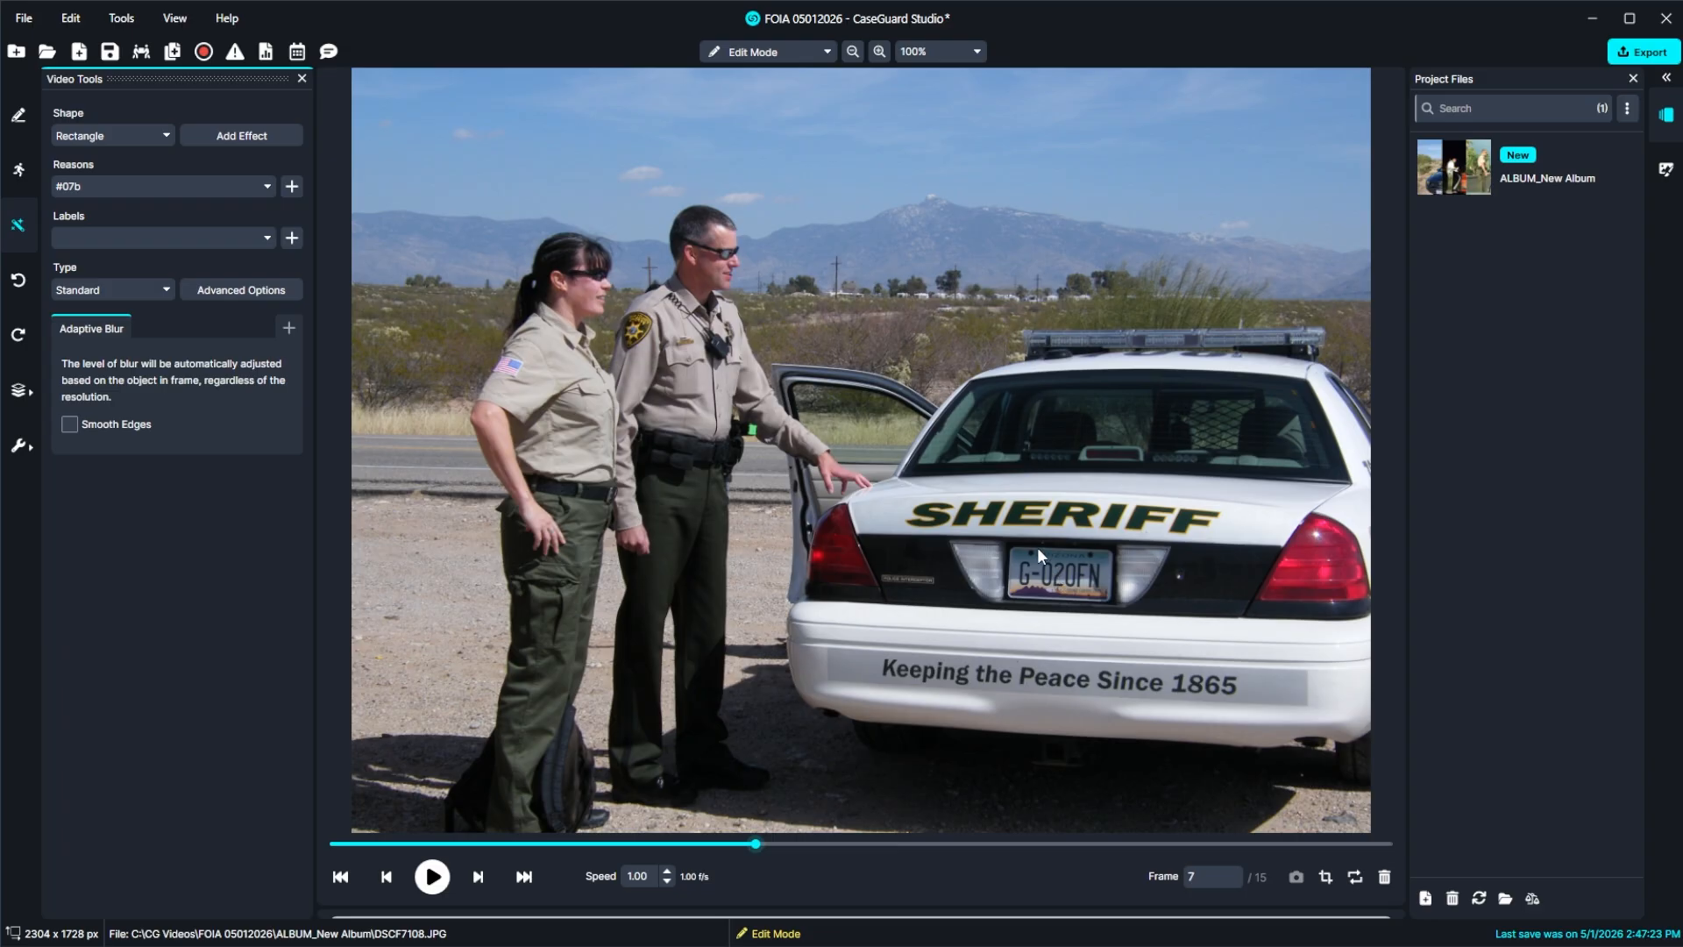
# Draw a rectangular blur box over the sheriff car's license plate in frame 7 and look through the available redaction reasons.
pyautogui.moveTo(960, 506); pyautogui.dragTo(1159, 628)
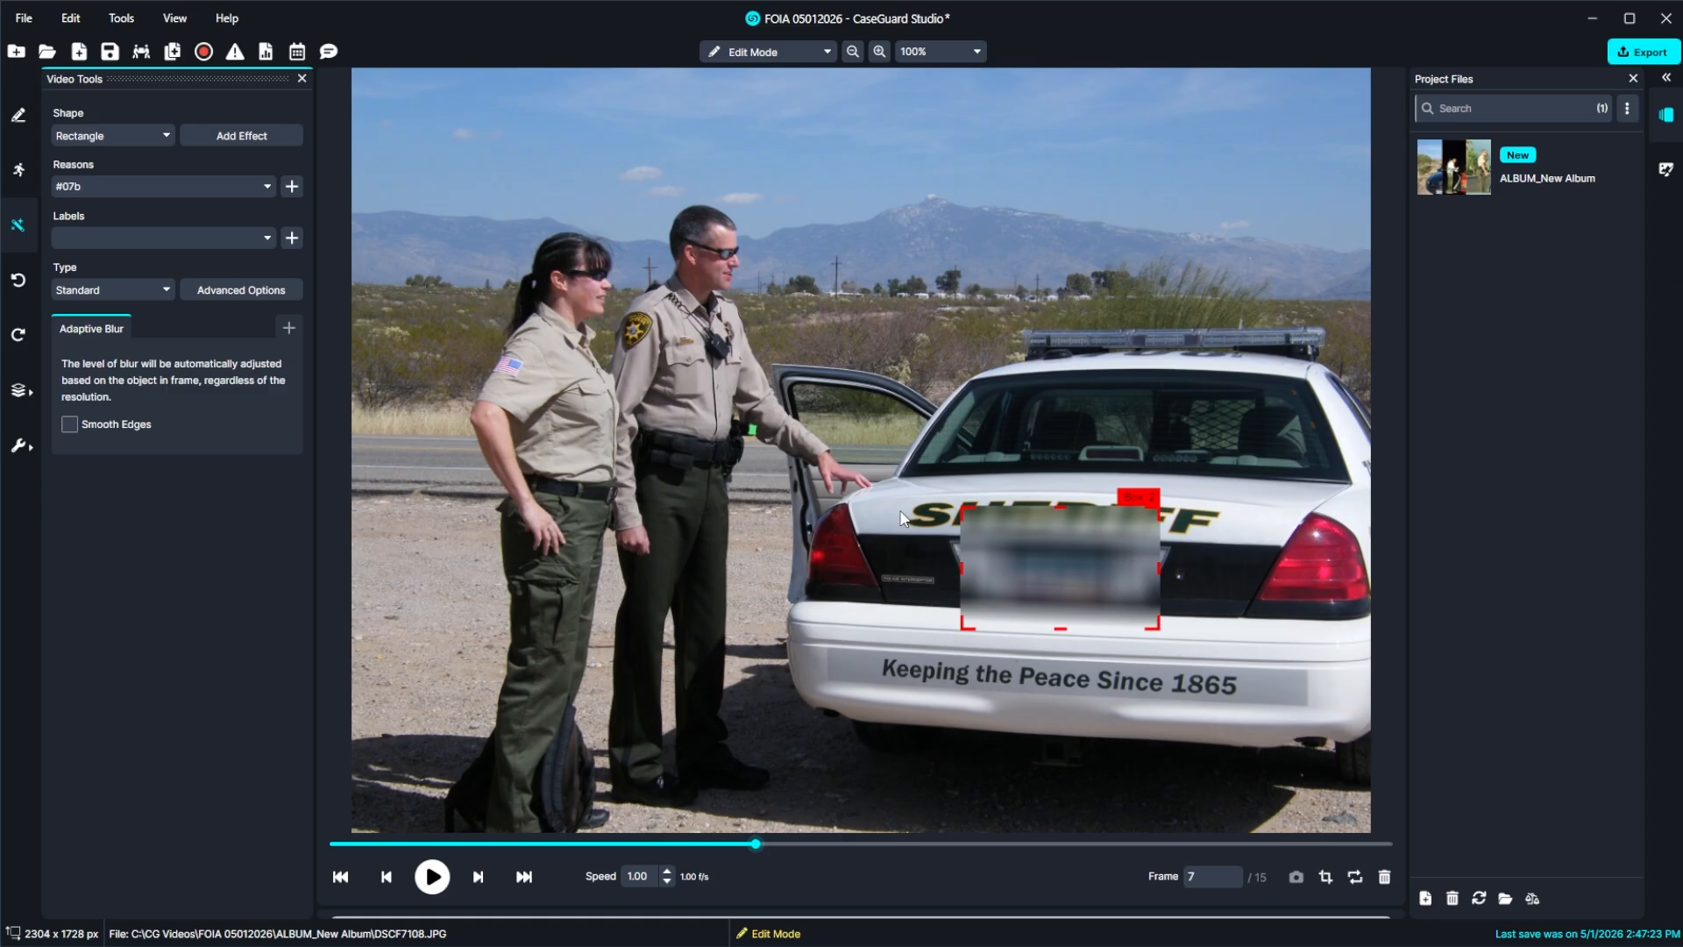
pyautogui.click(253, 189)
pyautogui.moveTo(270, 310); pyautogui.dragTo(272, 203)
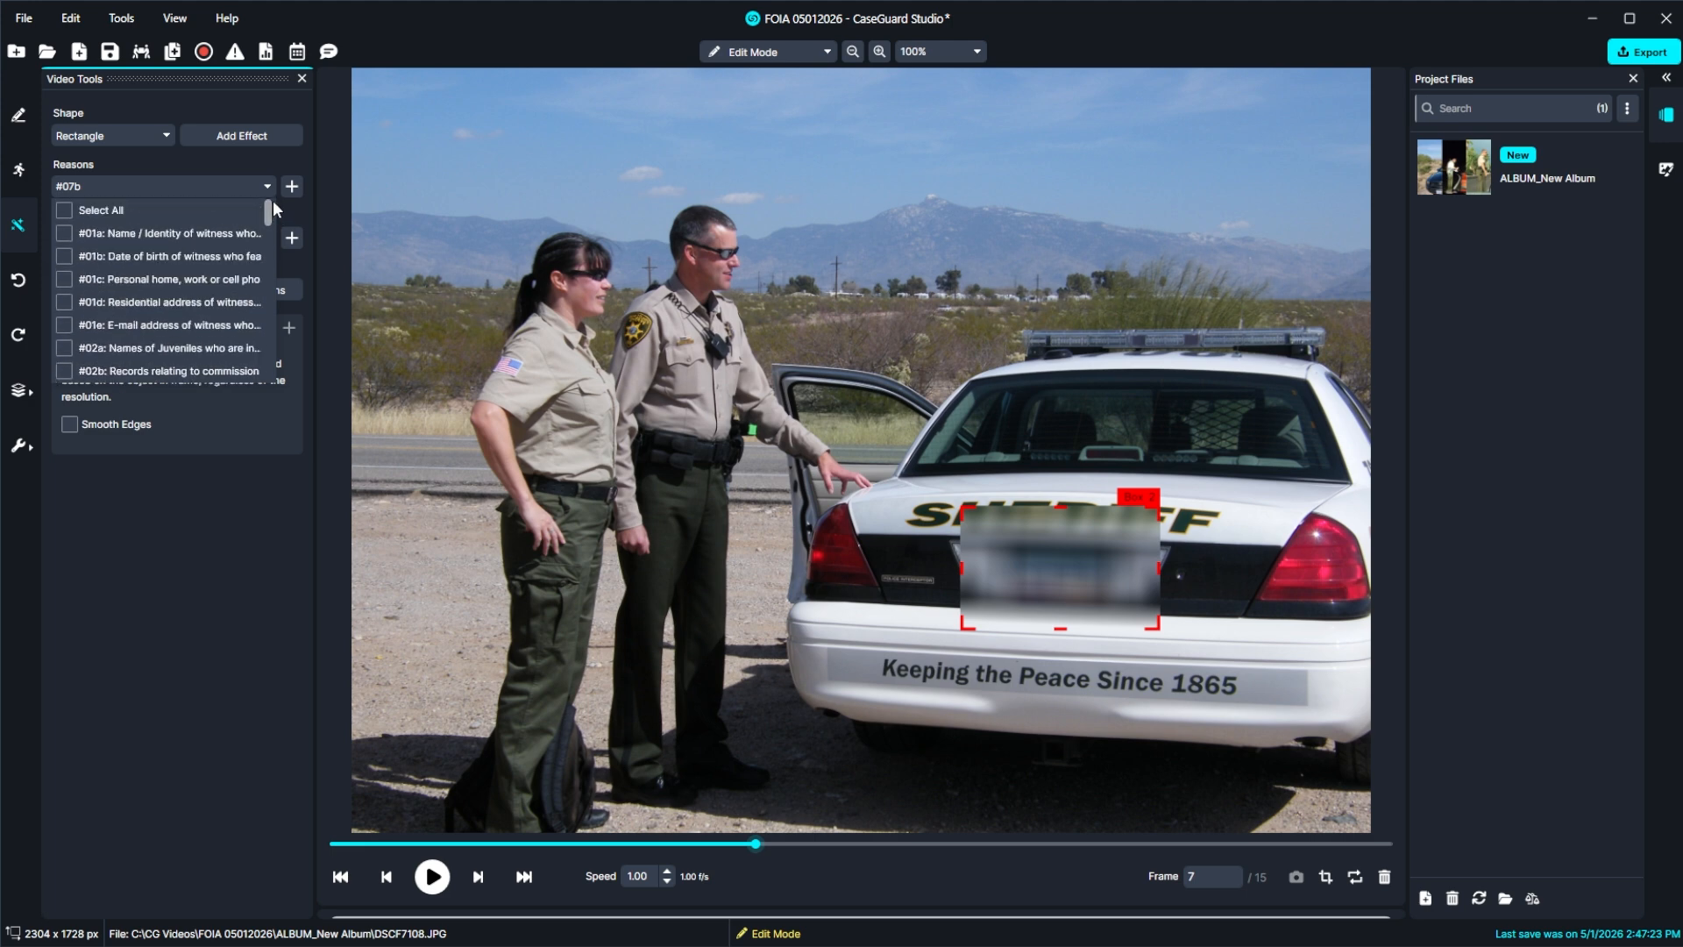
pyautogui.click(267, 186)
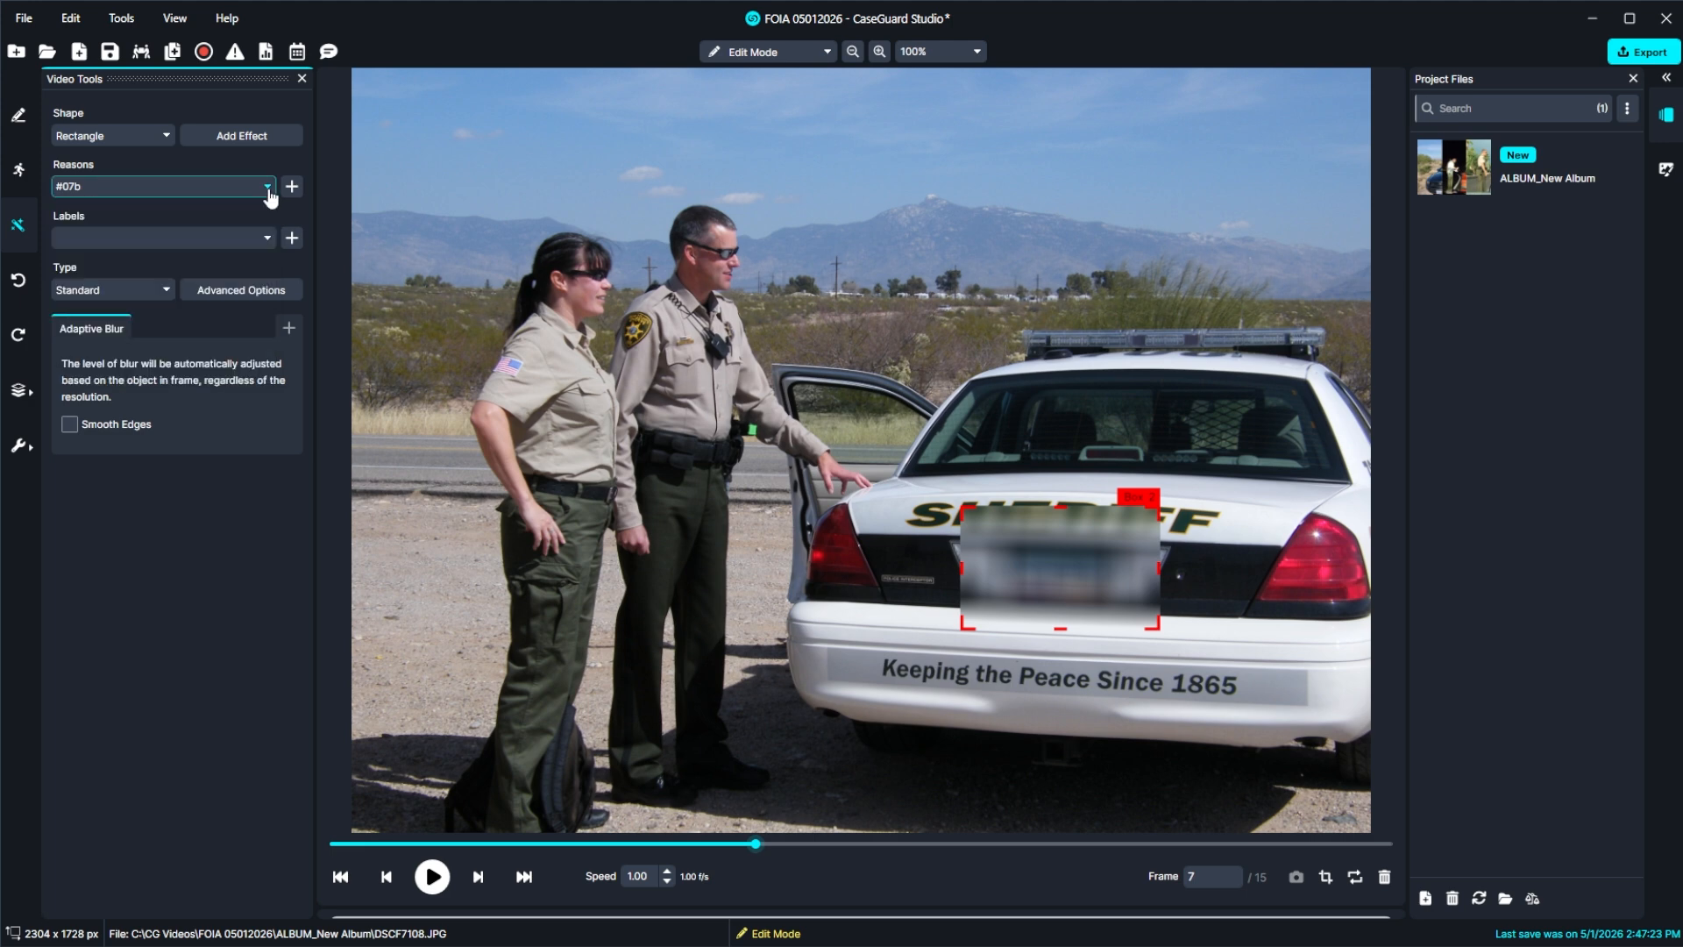
# Blur the whole Volkswagen in frame 12 with a polygon traced around its body and both side mirrors.
pyautogui.click(155, 140)
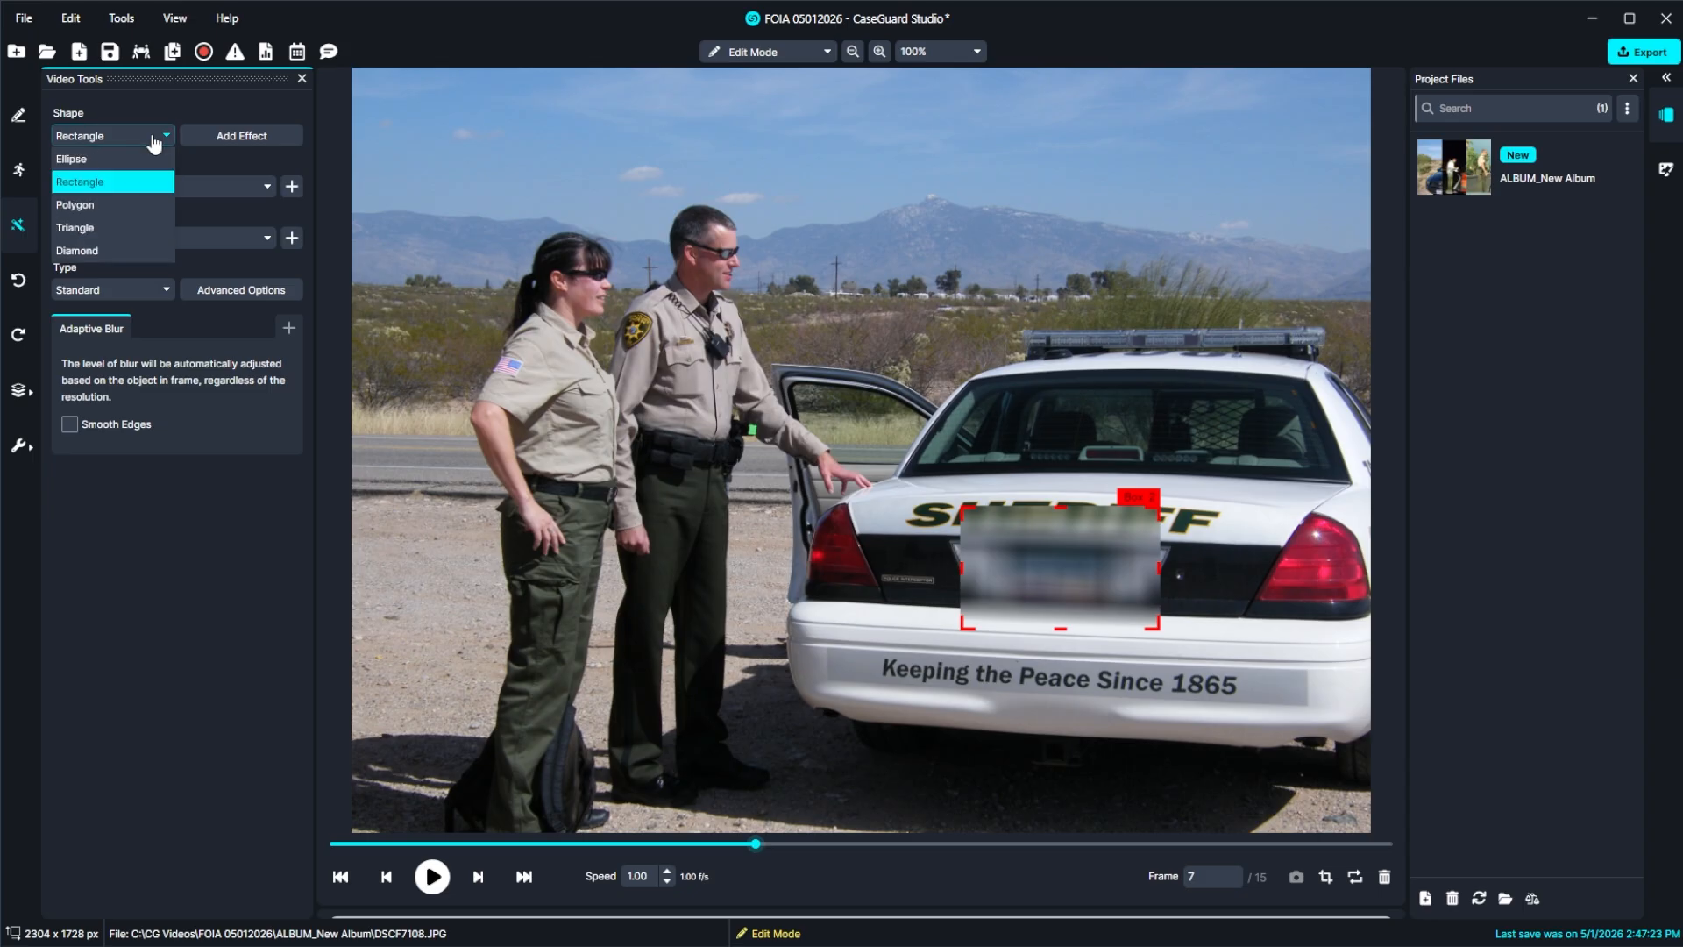
pyautogui.click(140, 207)
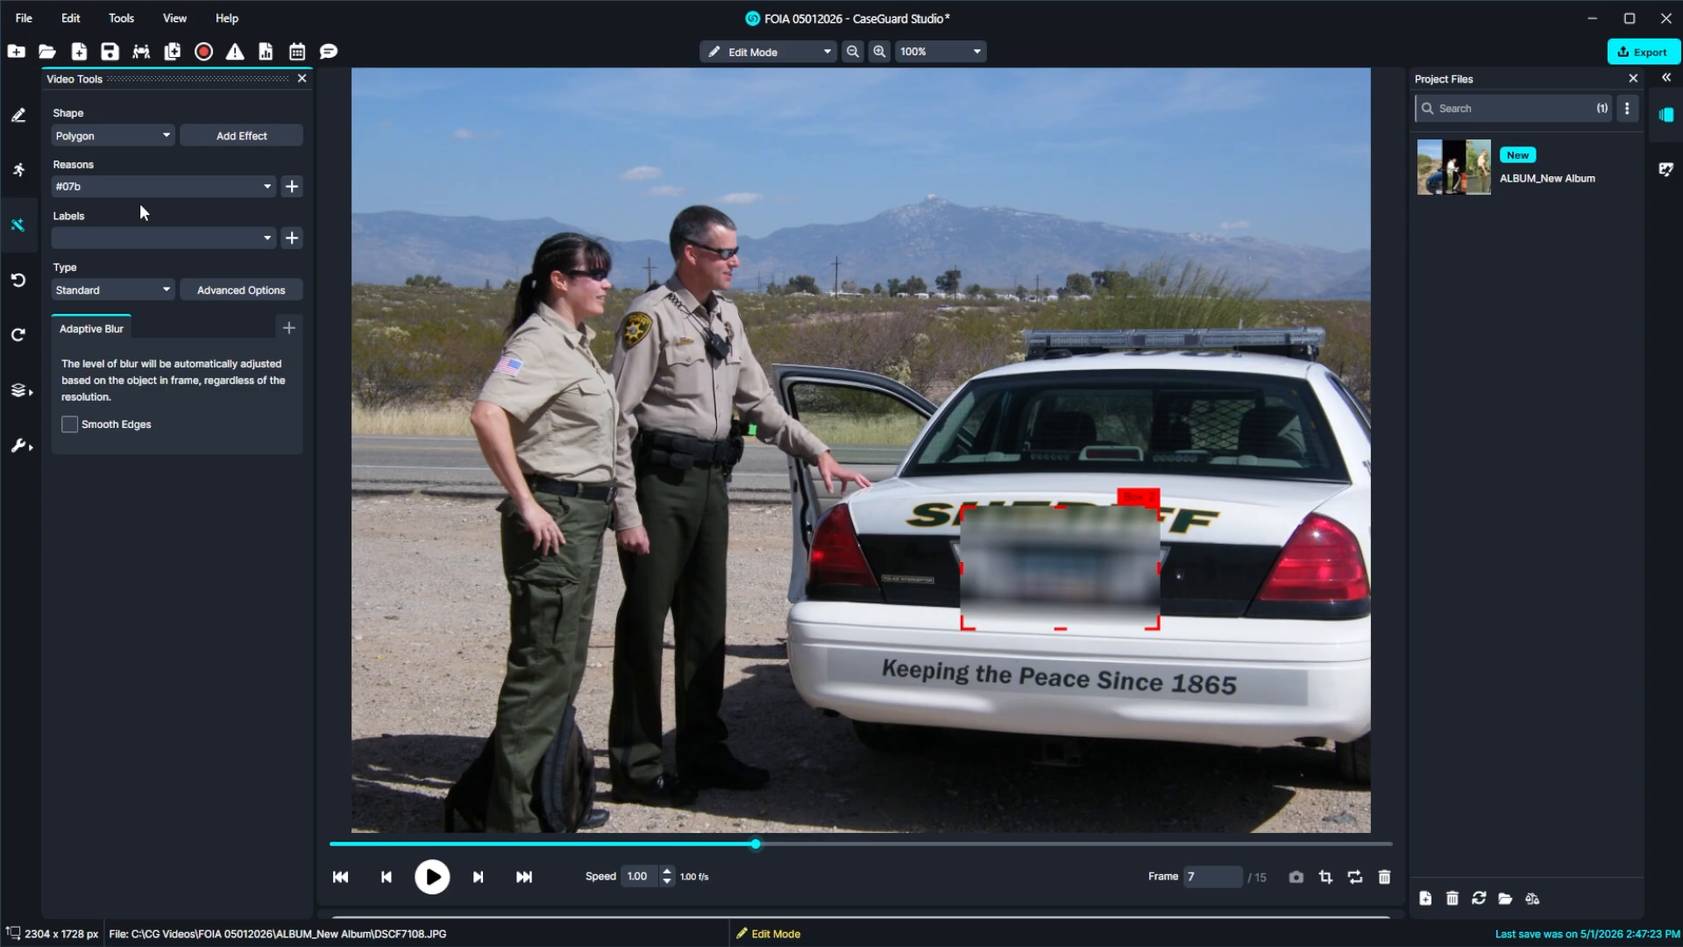
pyautogui.click(491, 877)
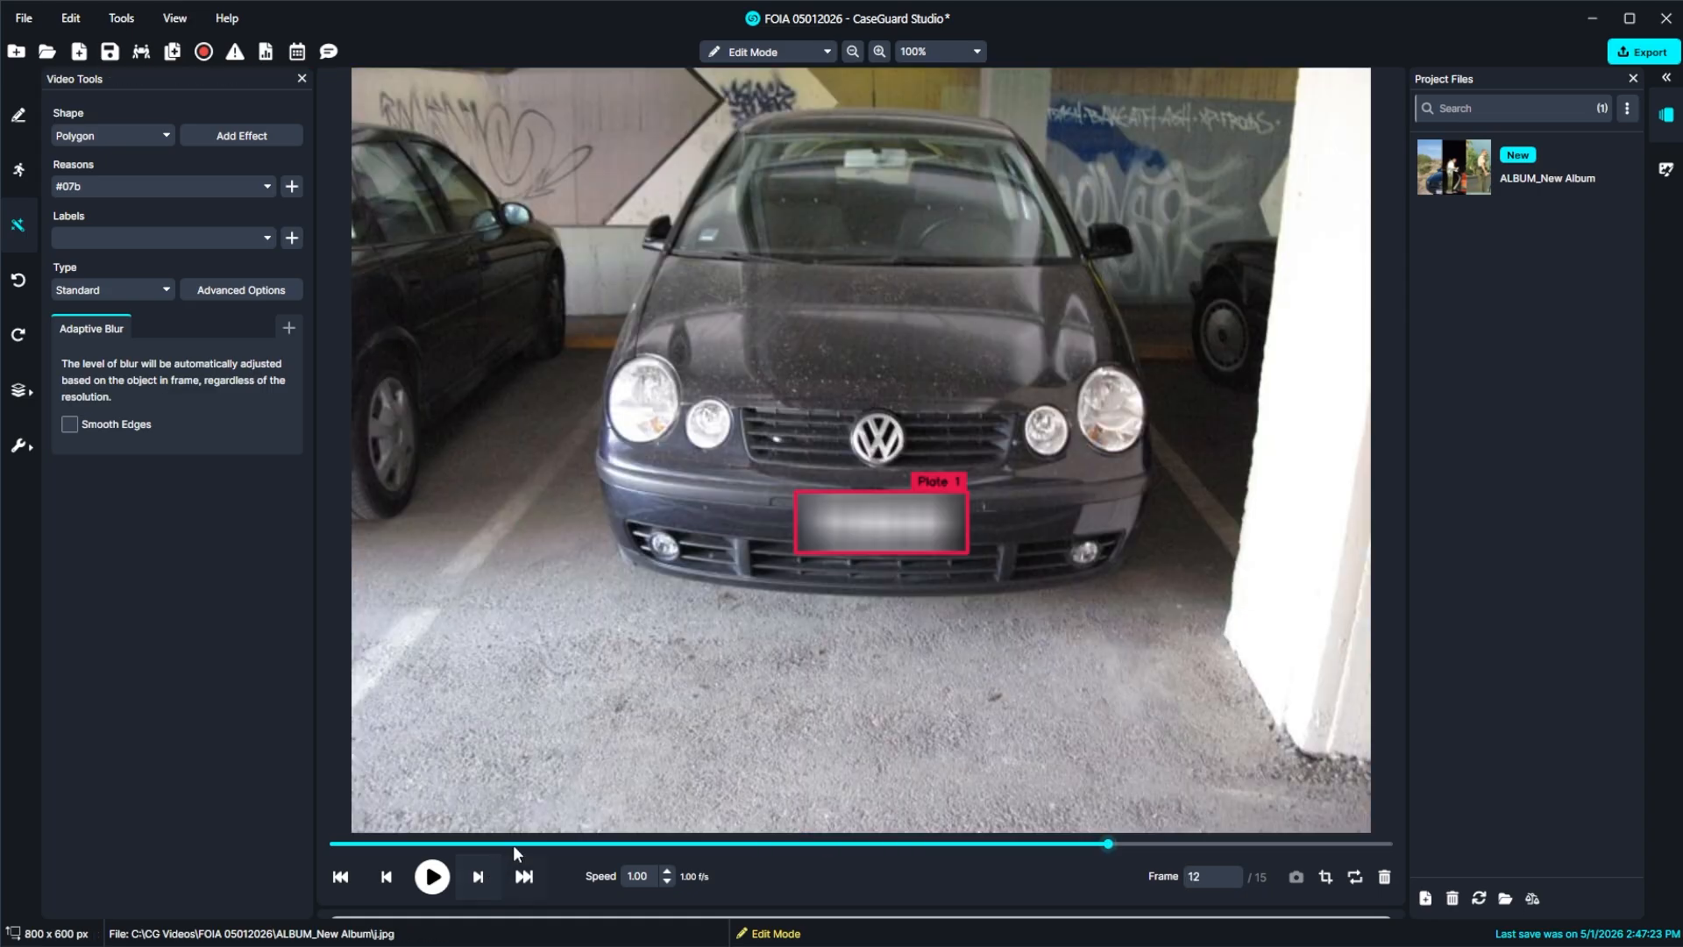
pyautogui.click(617, 564)
pyautogui.click(868, 612)
pyautogui.click(1151, 575)
pyautogui.click(1167, 446)
pyautogui.click(1111, 266)
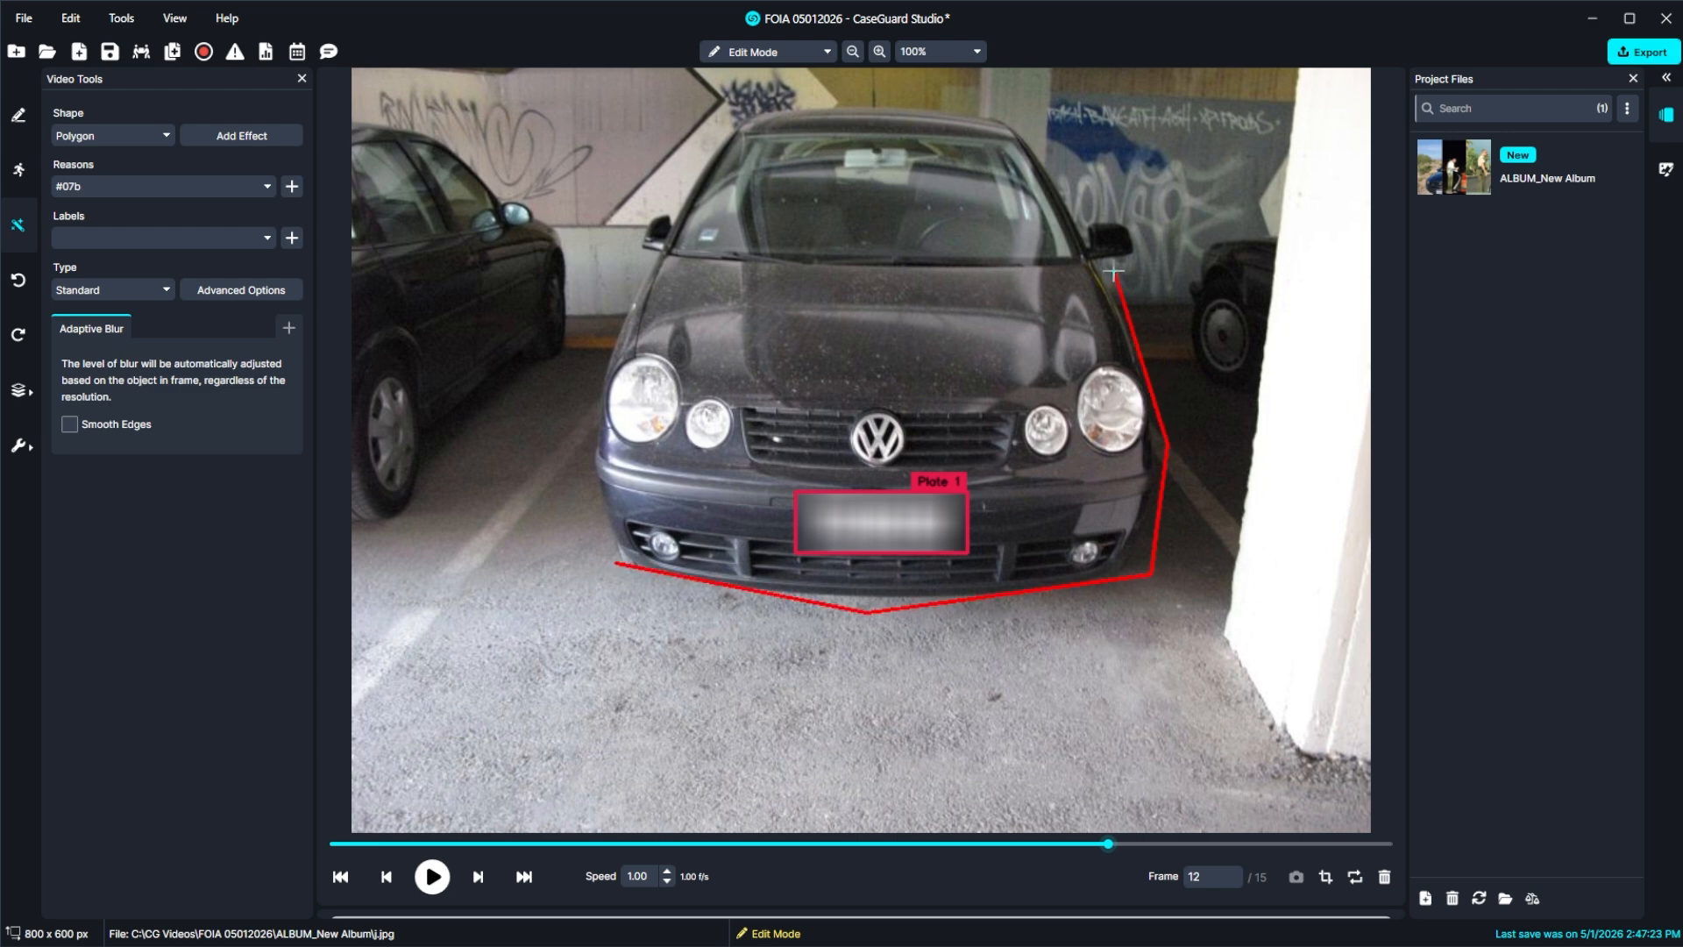
pyautogui.click(1141, 258)
pyautogui.click(1127, 213)
pyautogui.click(1079, 208)
pyautogui.click(1006, 107)
pyautogui.click(746, 104)
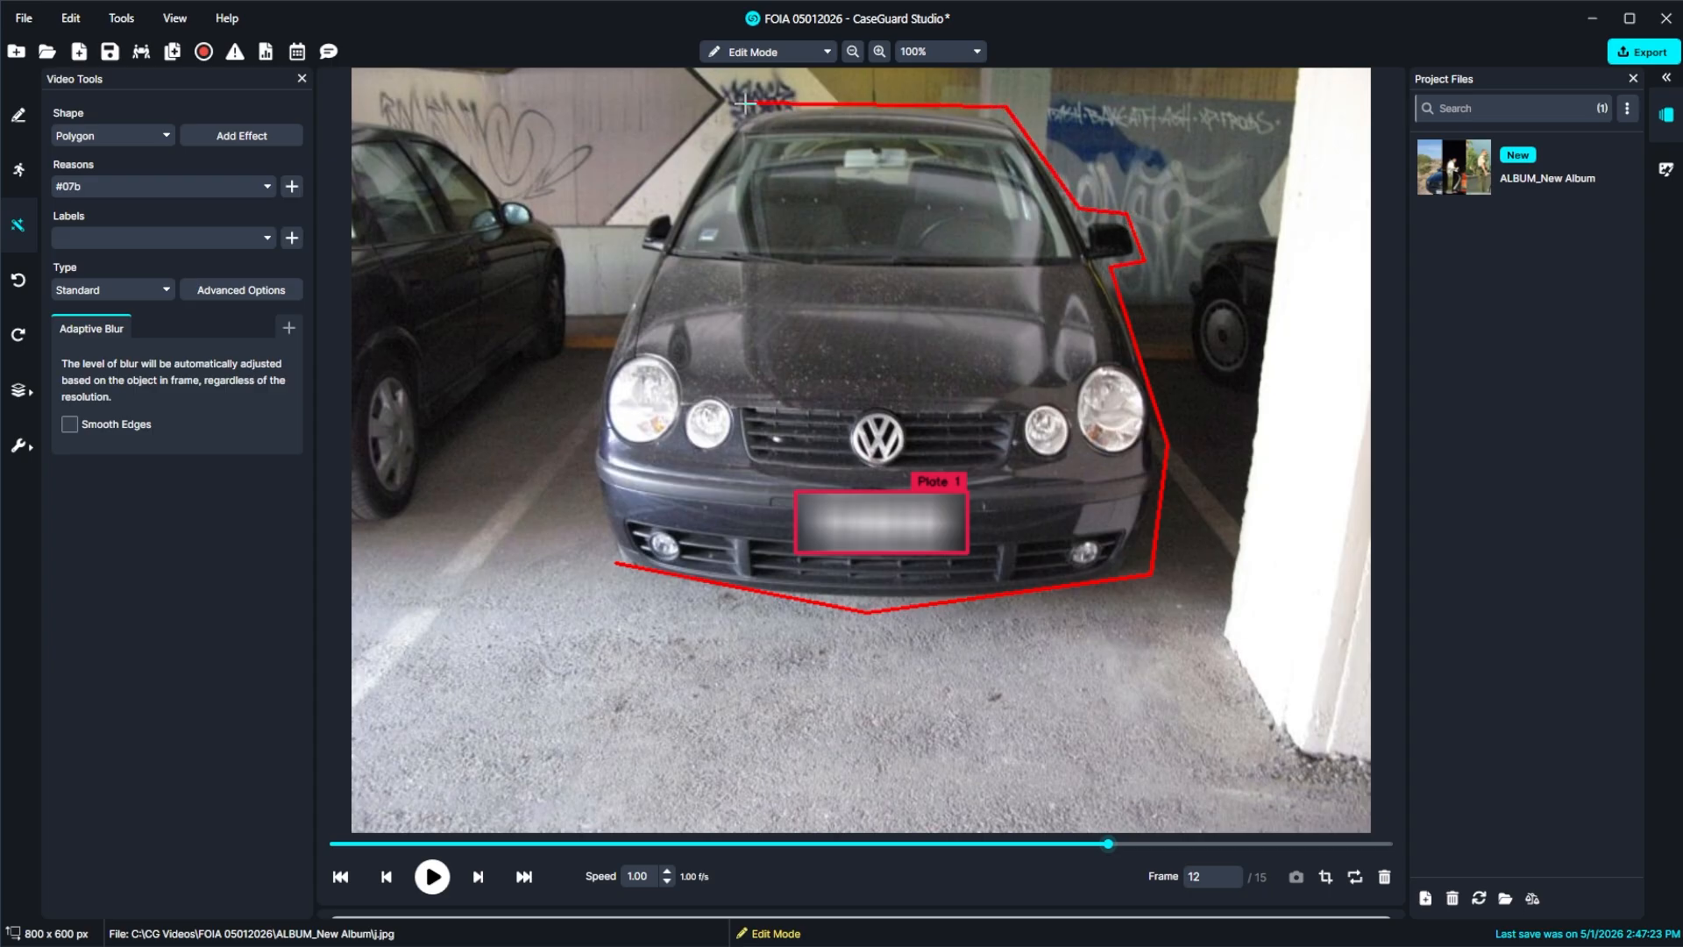
pyautogui.click(663, 208)
pyautogui.click(645, 208)
pyautogui.click(630, 251)
pyautogui.click(651, 260)
pyautogui.click(594, 380)
pyautogui.click(583, 466)
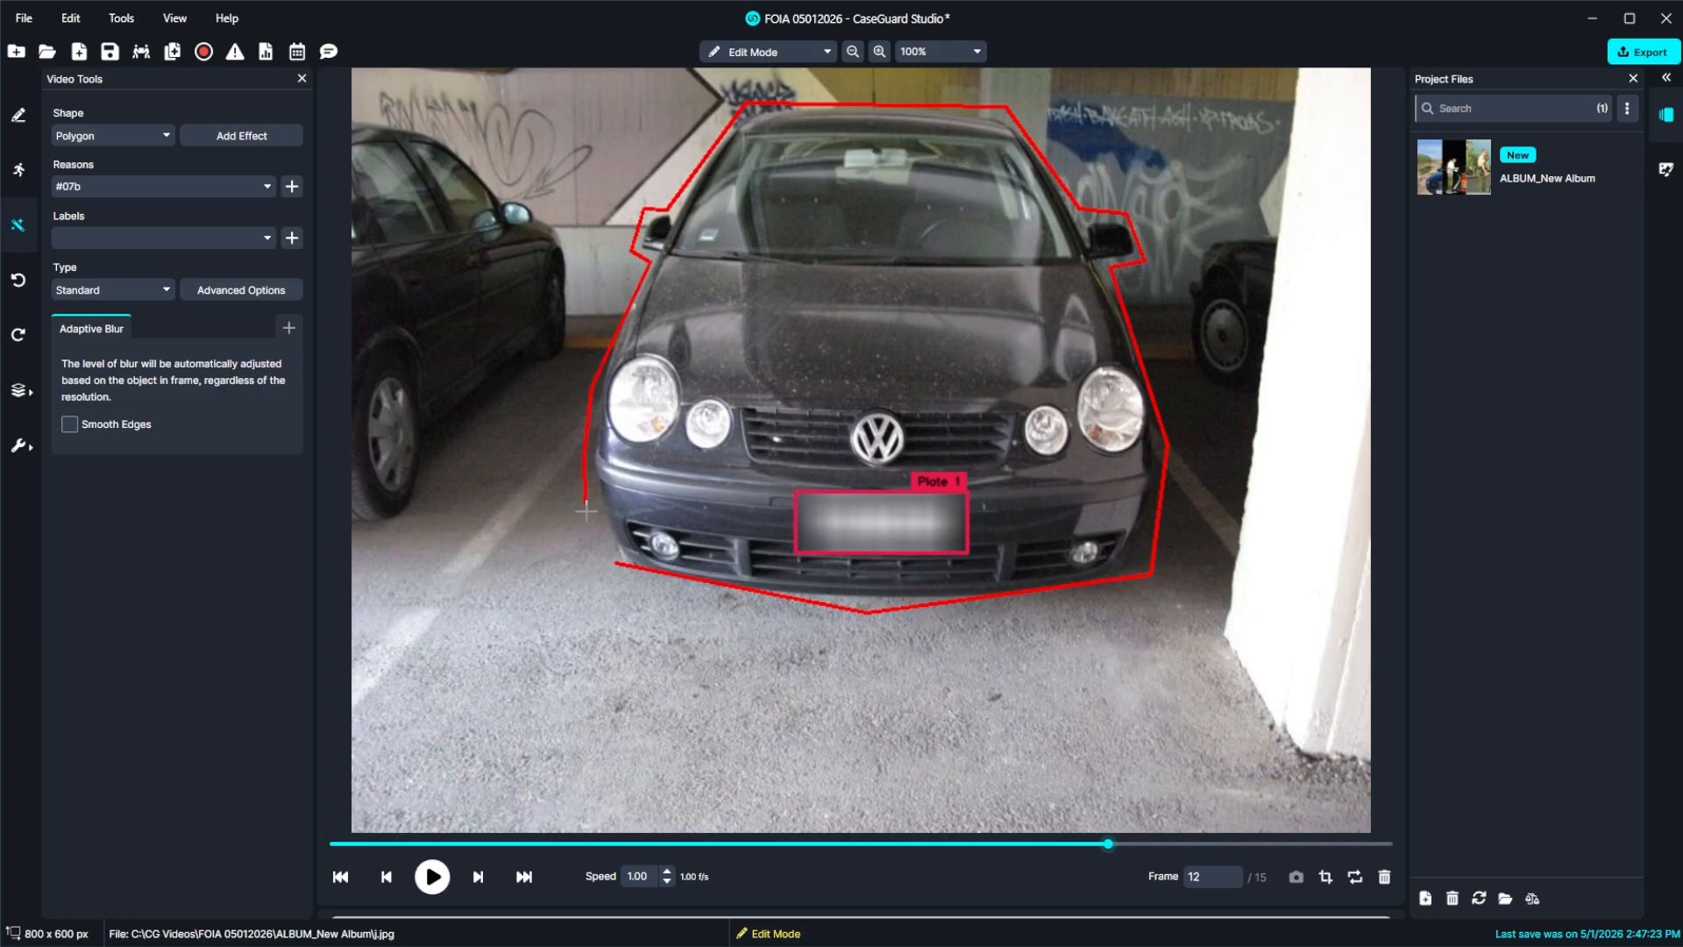
pyautogui.click(615, 561)
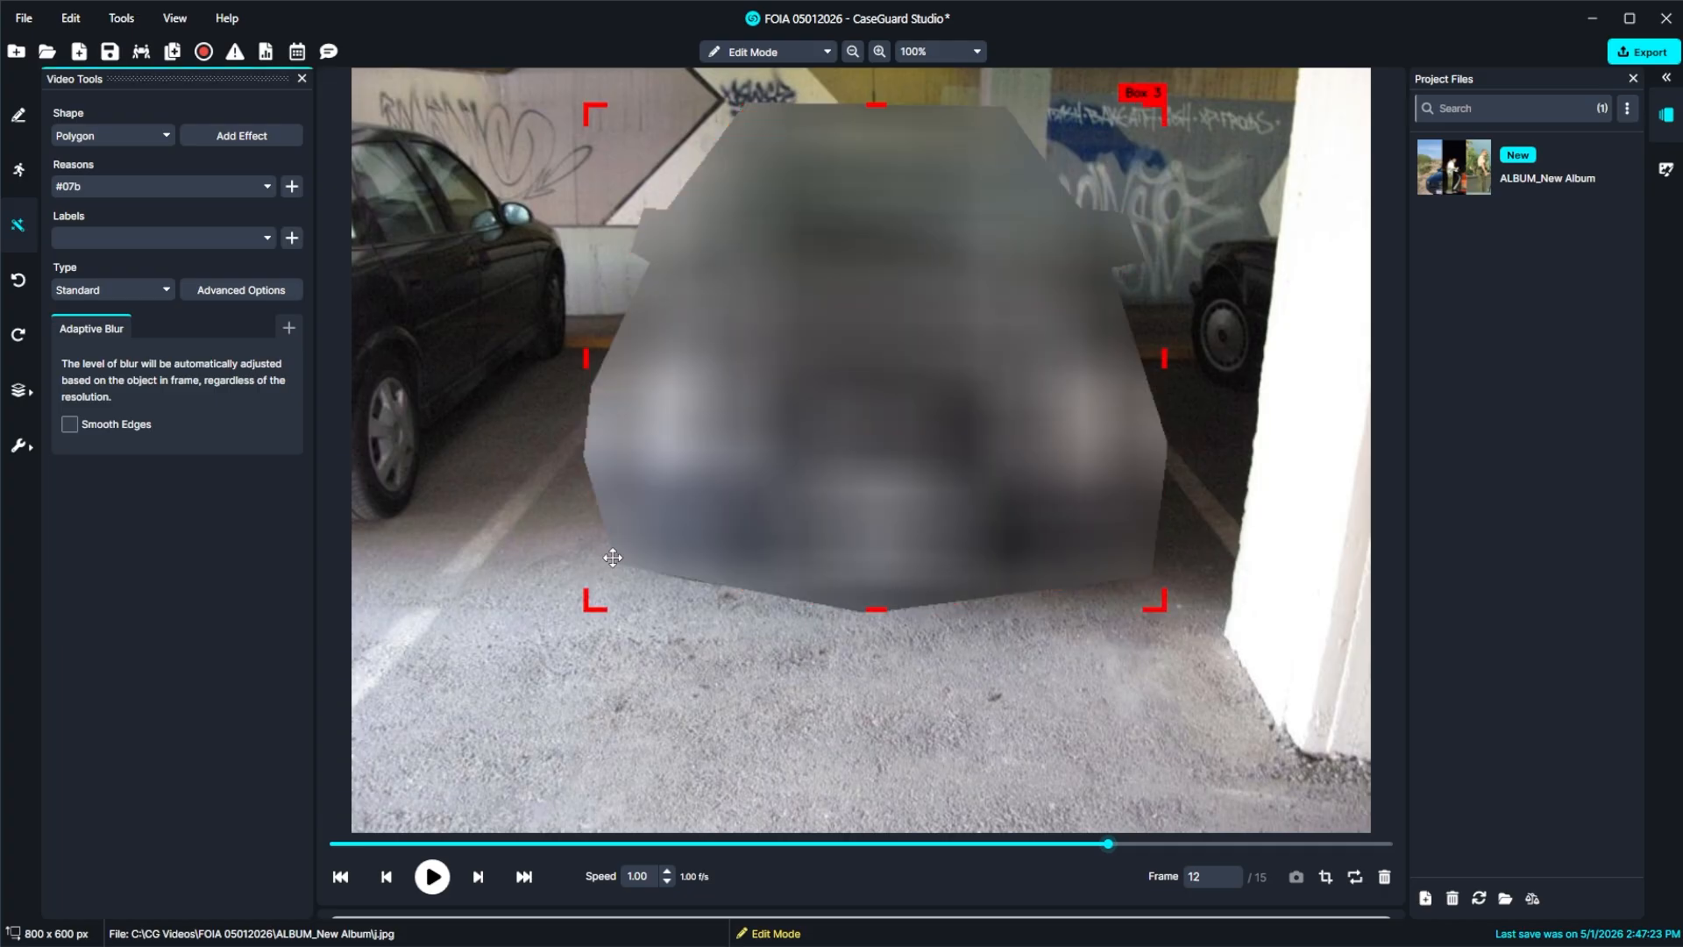
# Draw a small rectangle in the lower-right corner of the frame 13 photo and open Copy Effects for it.
pyautogui.click(488, 878)
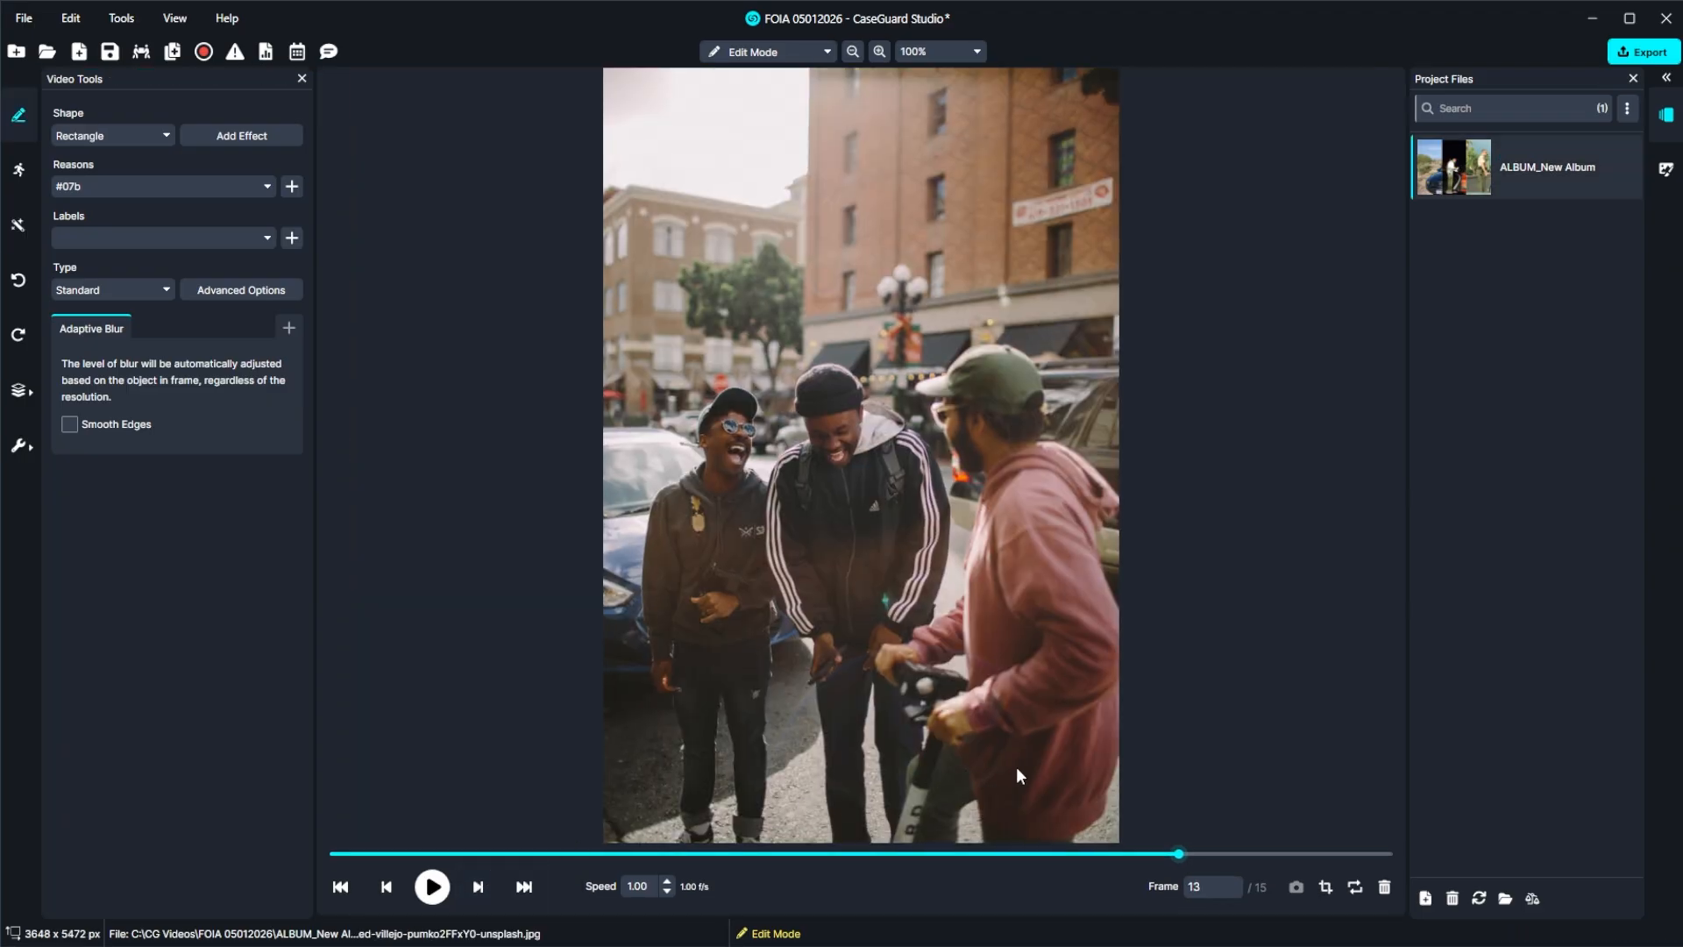
pyautogui.moveTo(1036, 767); pyautogui.dragTo(1106, 822)
pyautogui.rightClick(1079, 796)
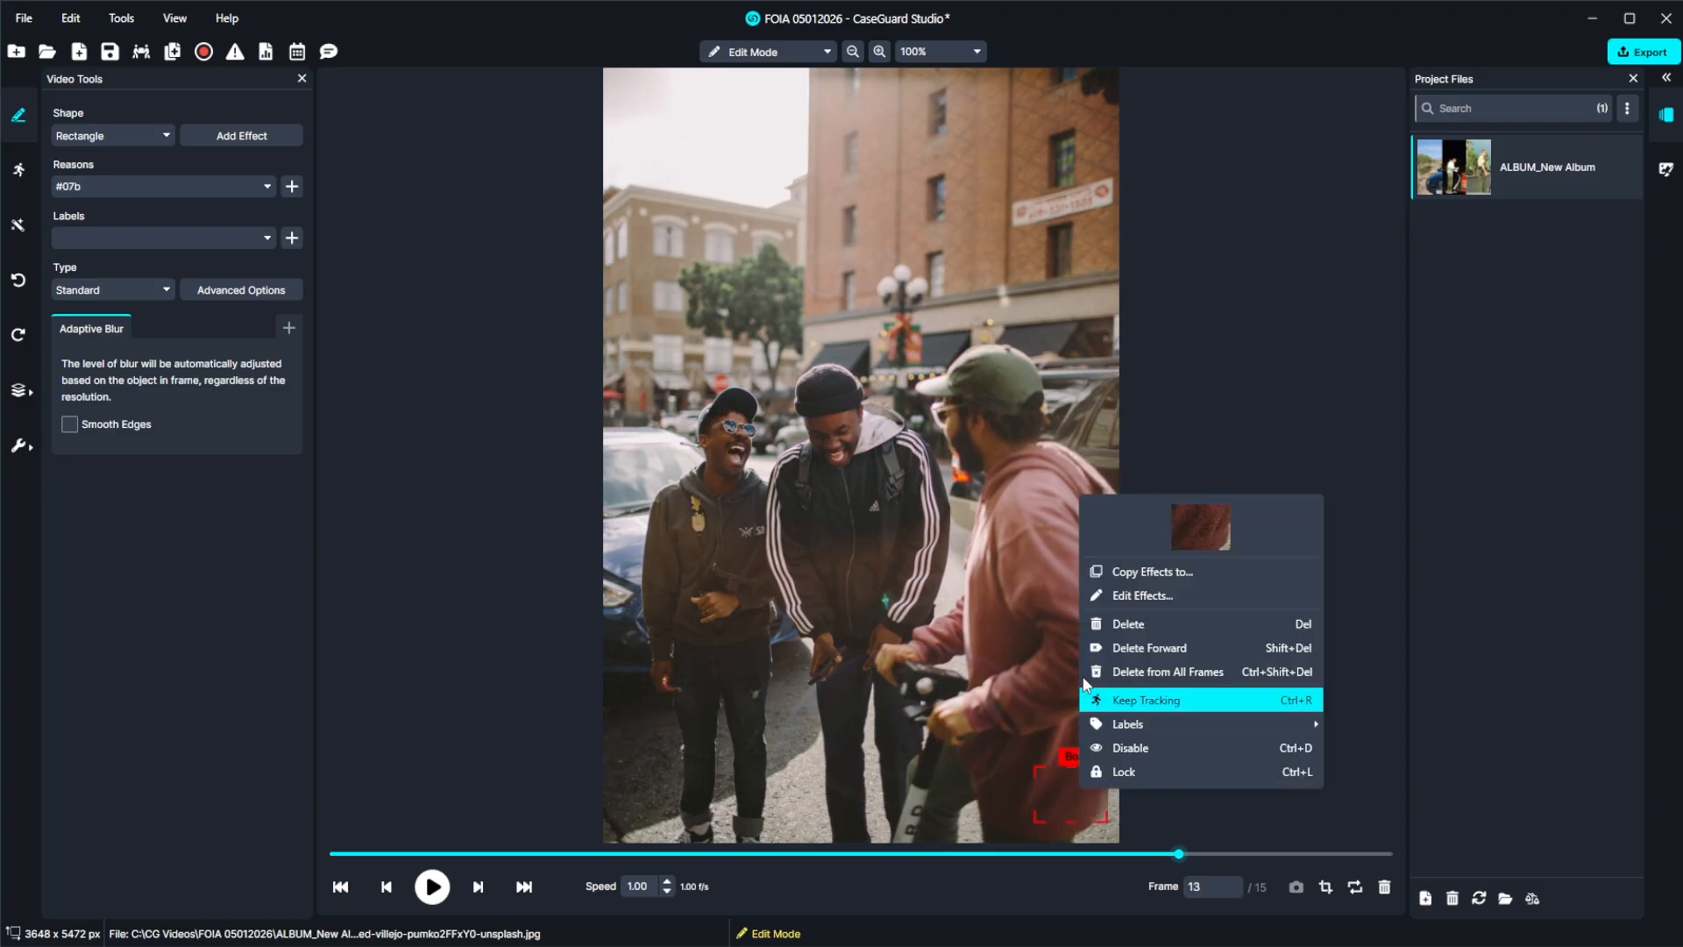
pyautogui.click(1128, 574)
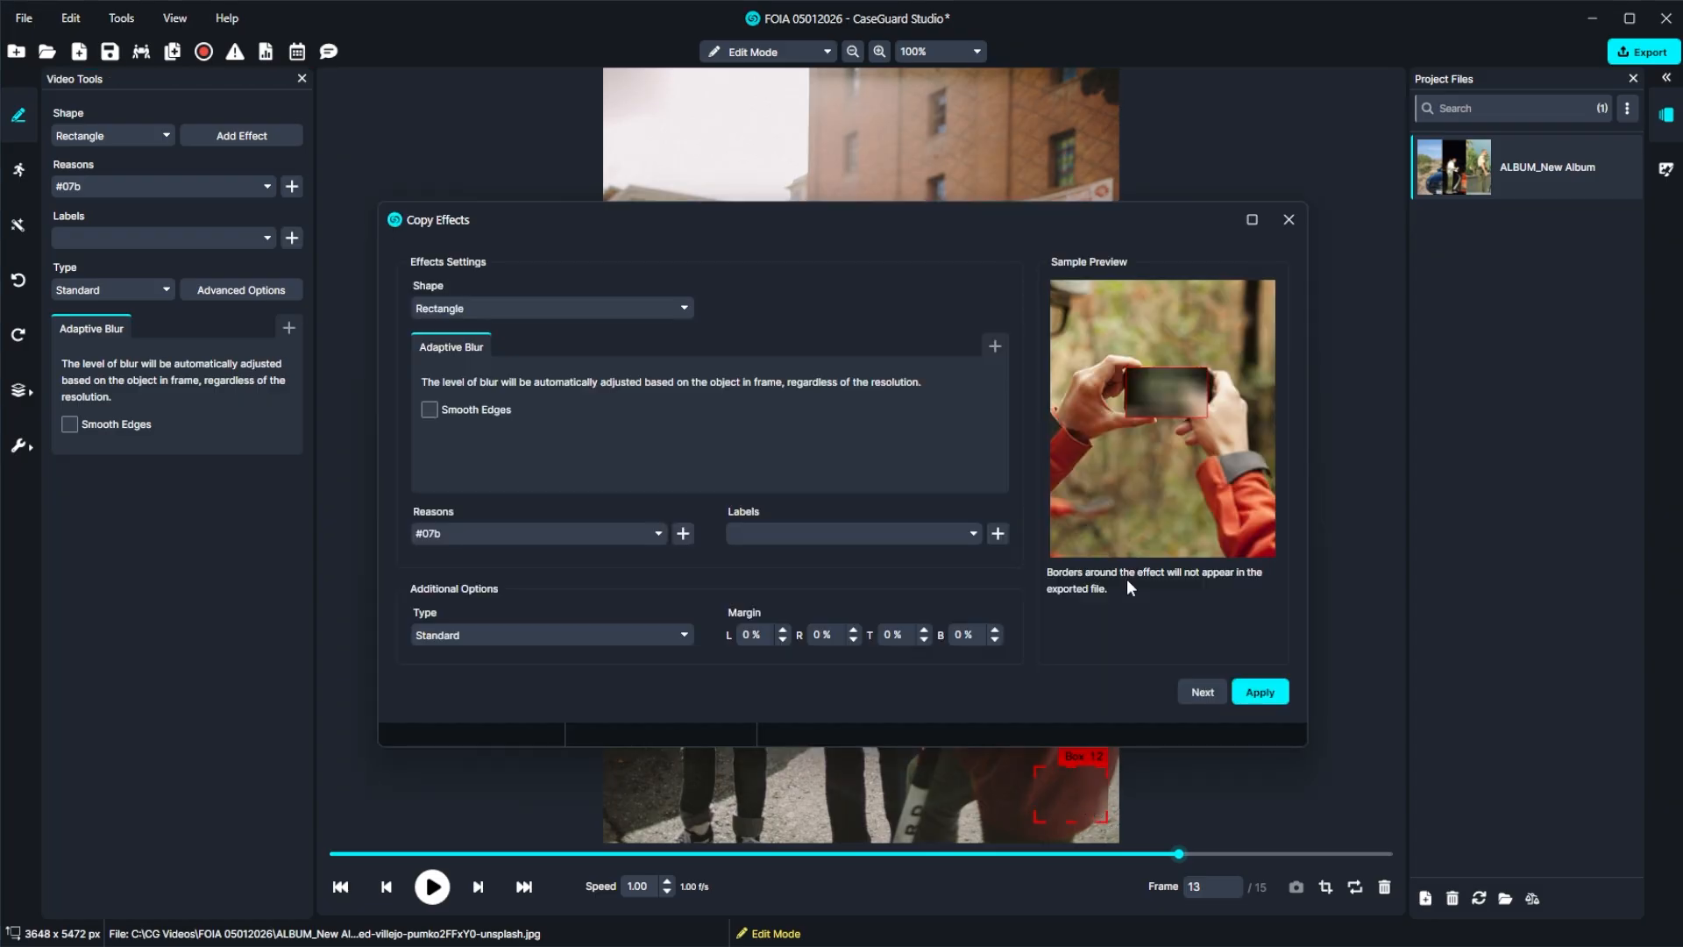
# Add a Watermark effect using the image "Icon dark bkg" and remove the Adaptive Blur effect from the copied effects.
pyautogui.click(995, 346)
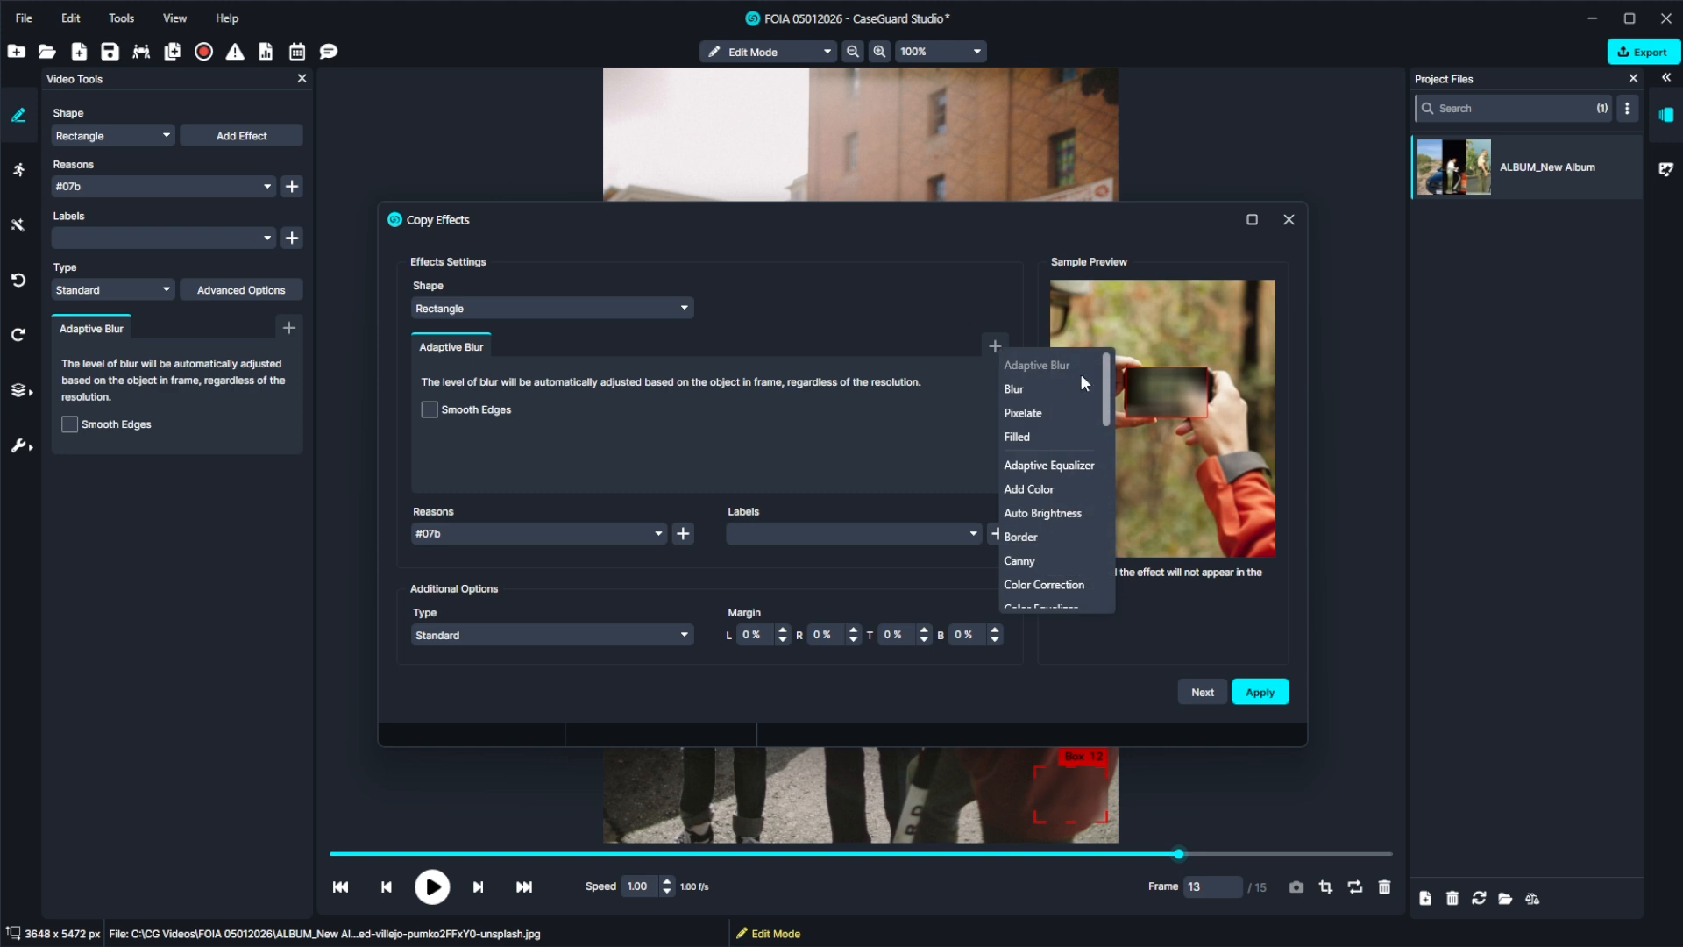
pyautogui.scroll(-1, 1104, 442)
pyautogui.scroll(-5, 1104, 443)
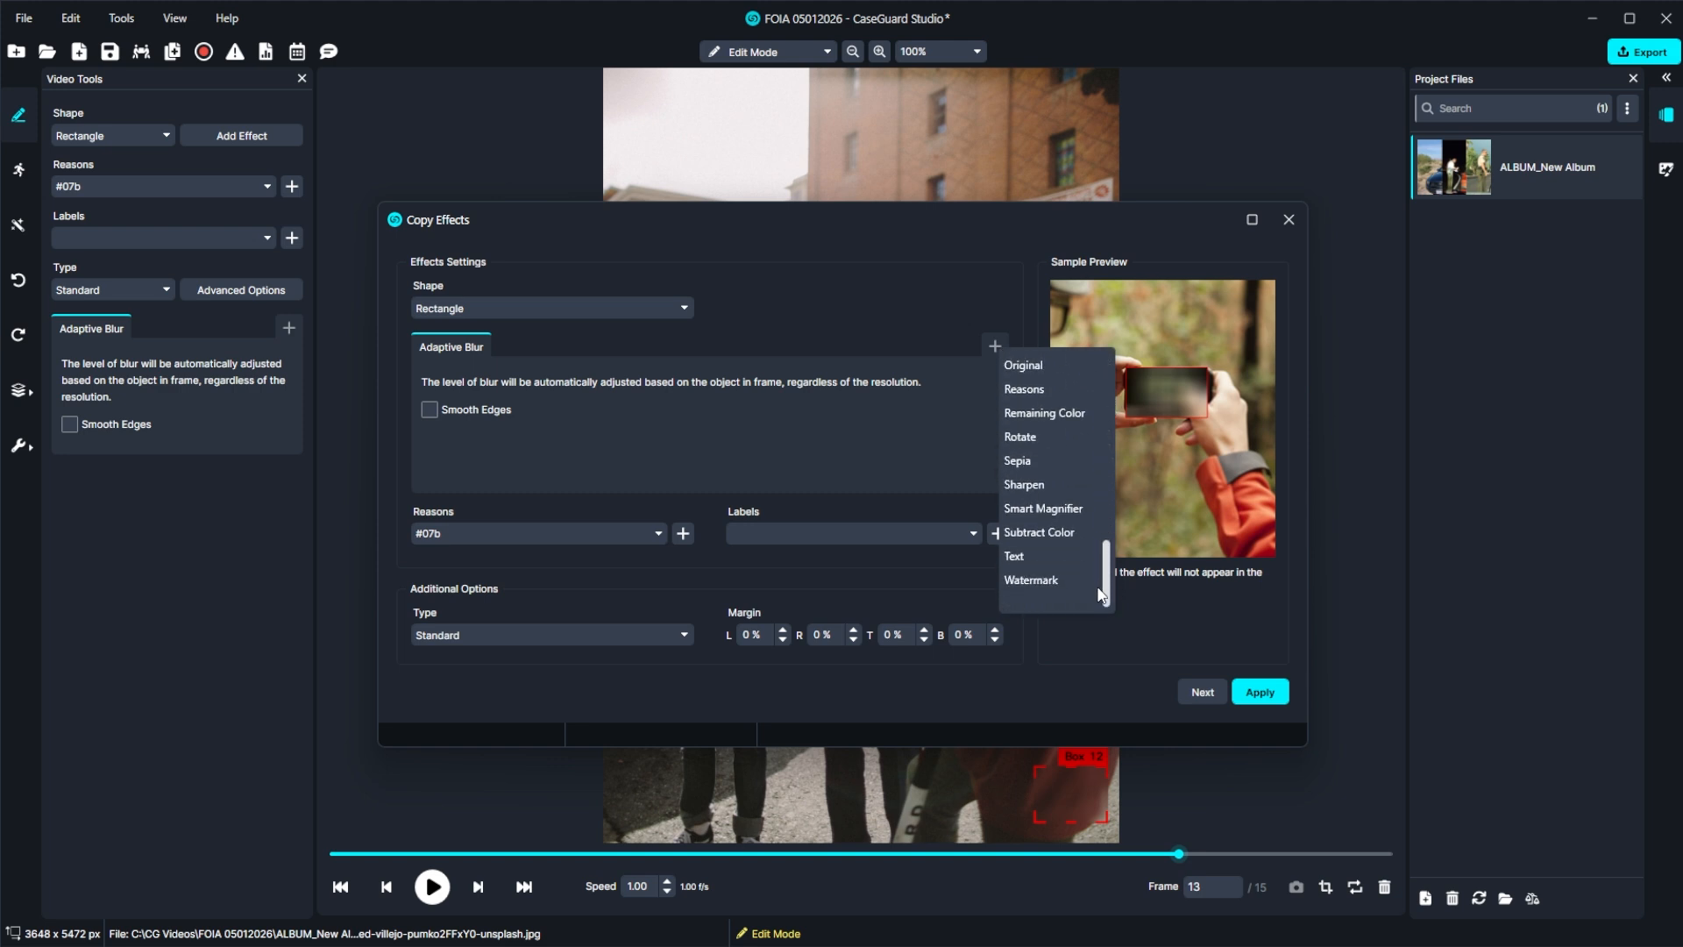
pyautogui.click(1067, 580)
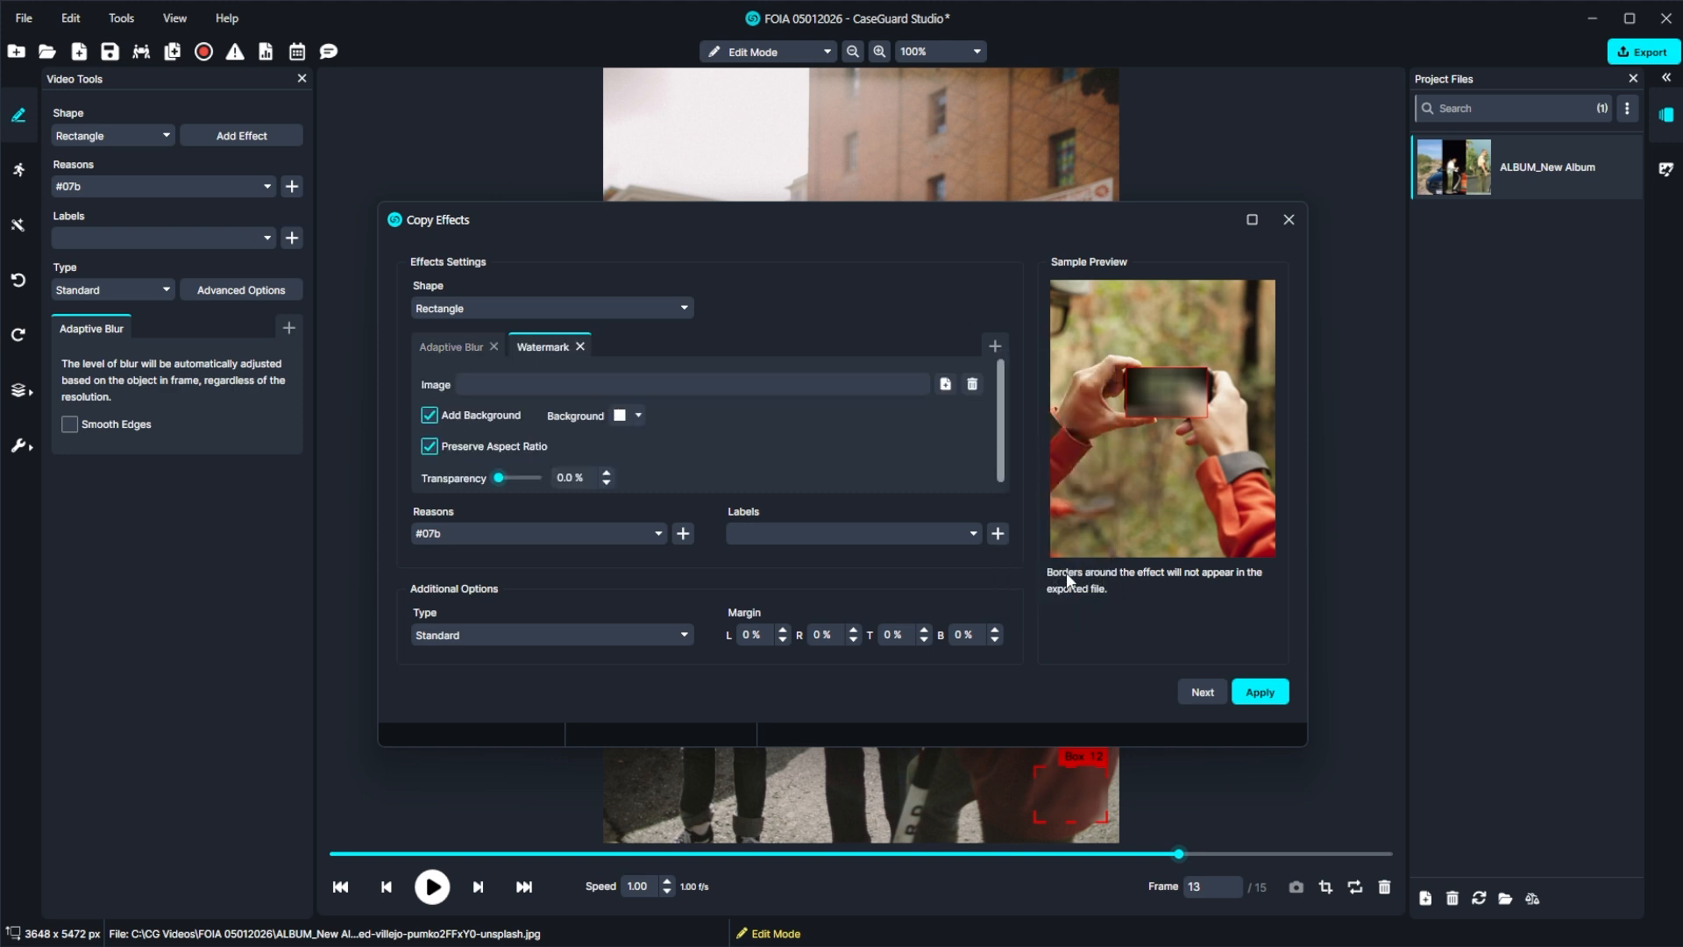
pyautogui.click(944, 385)
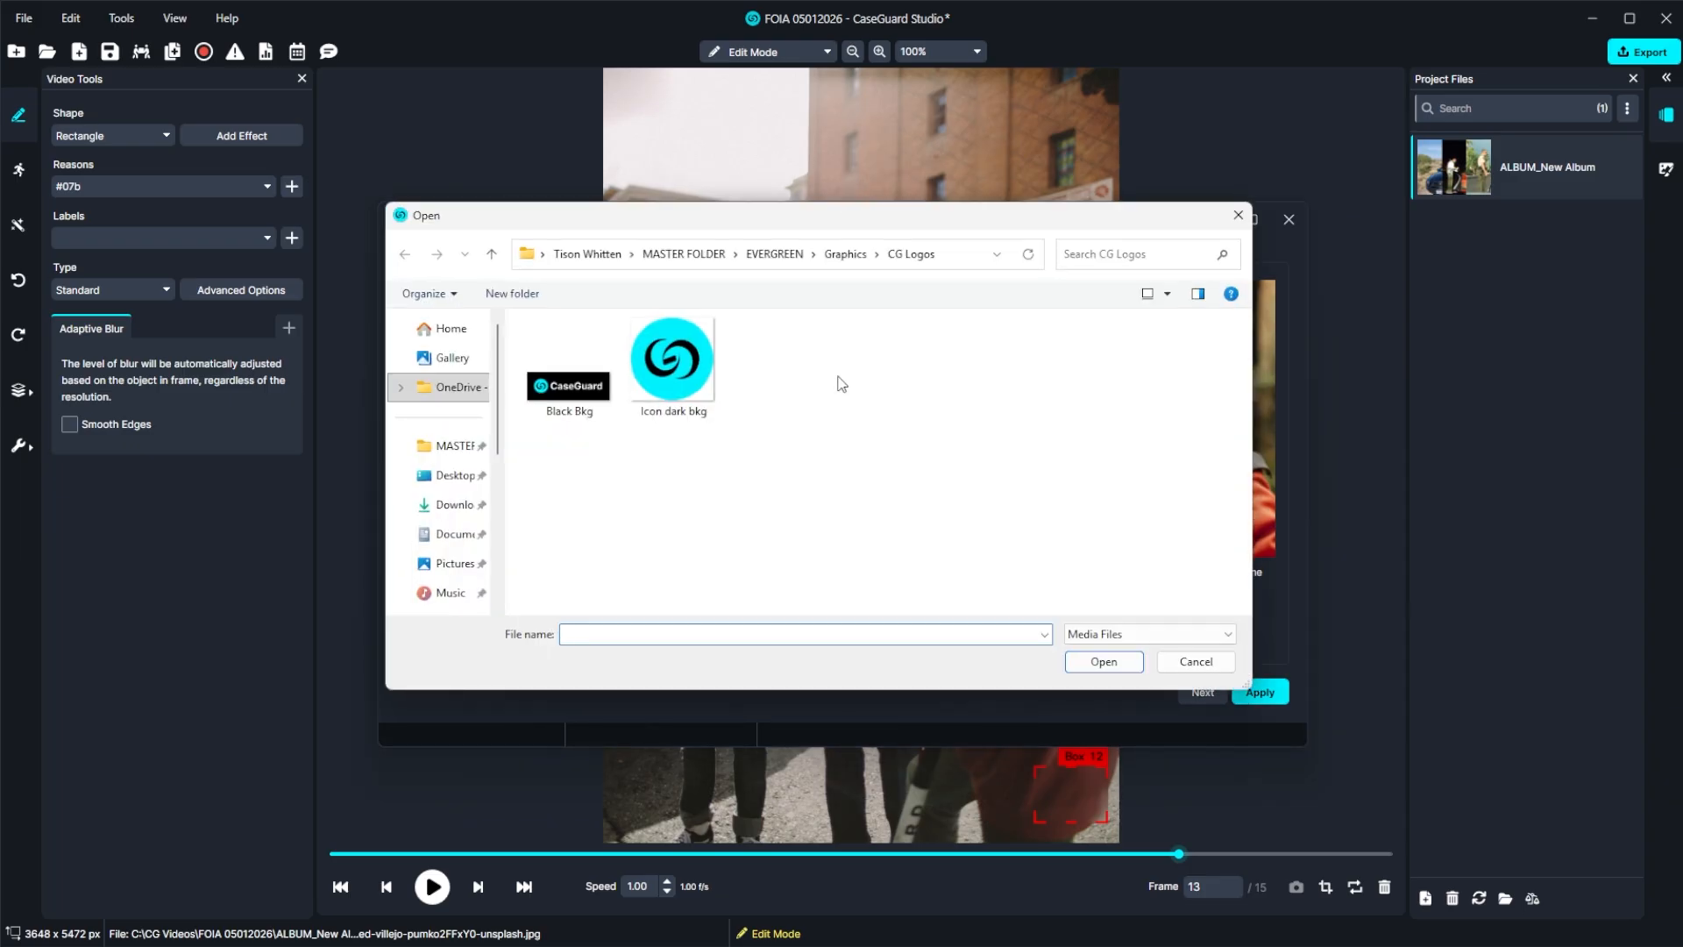
pyautogui.click(695, 373)
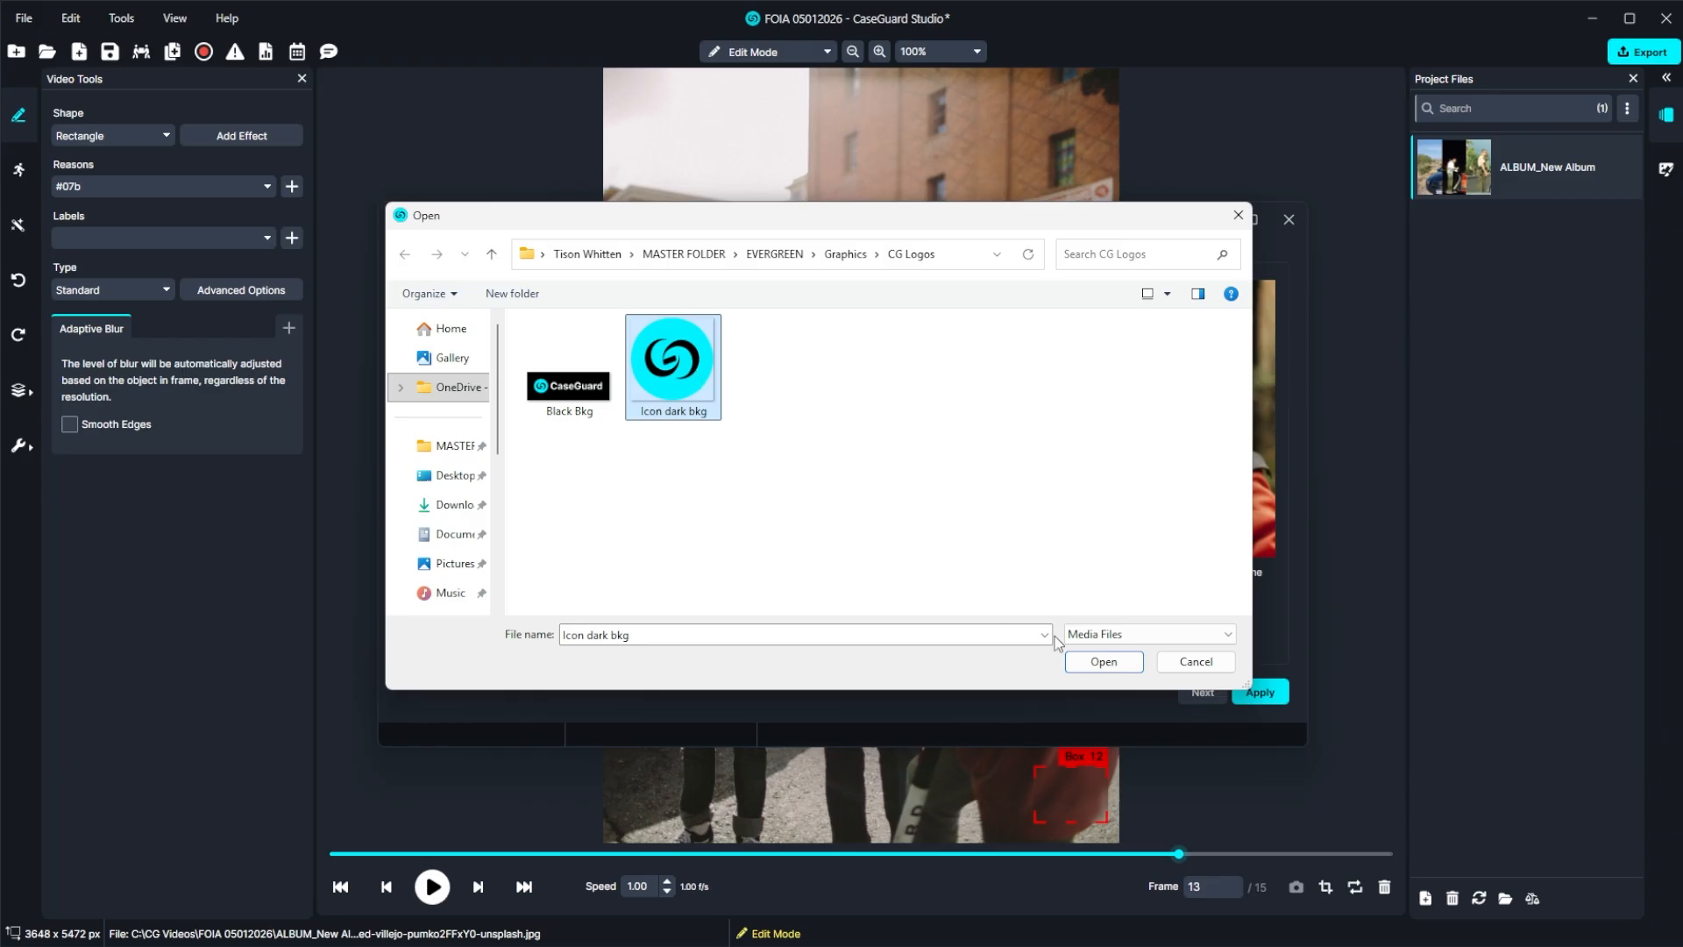
pyautogui.click(1088, 662)
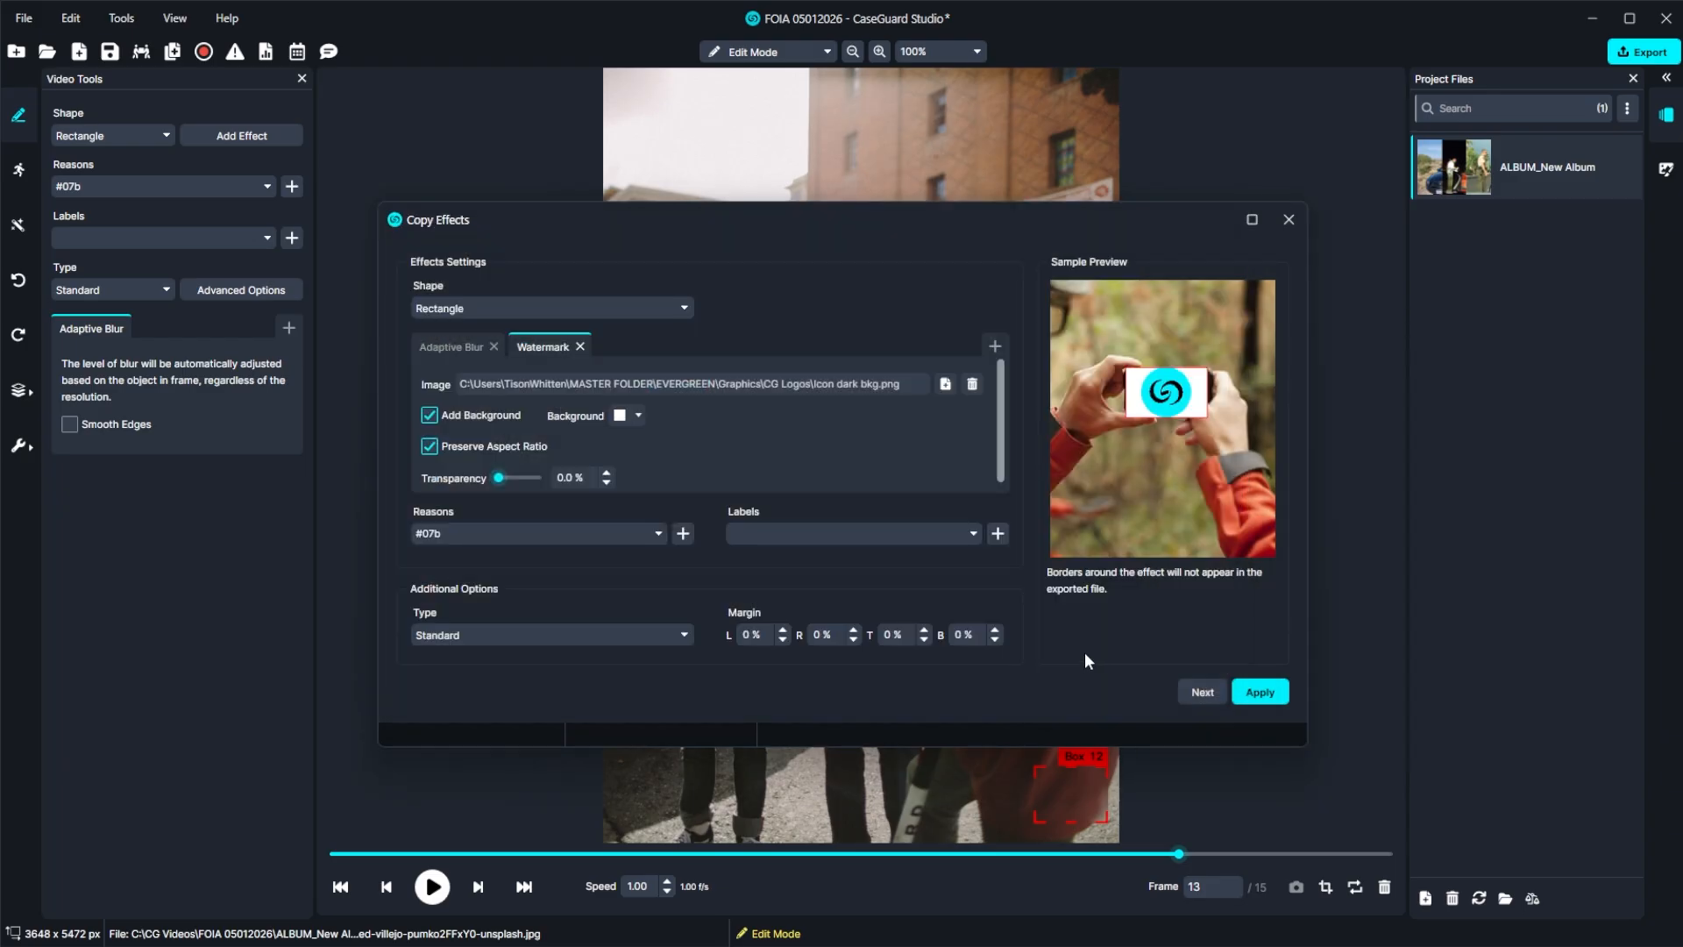
pyautogui.click(494, 347)
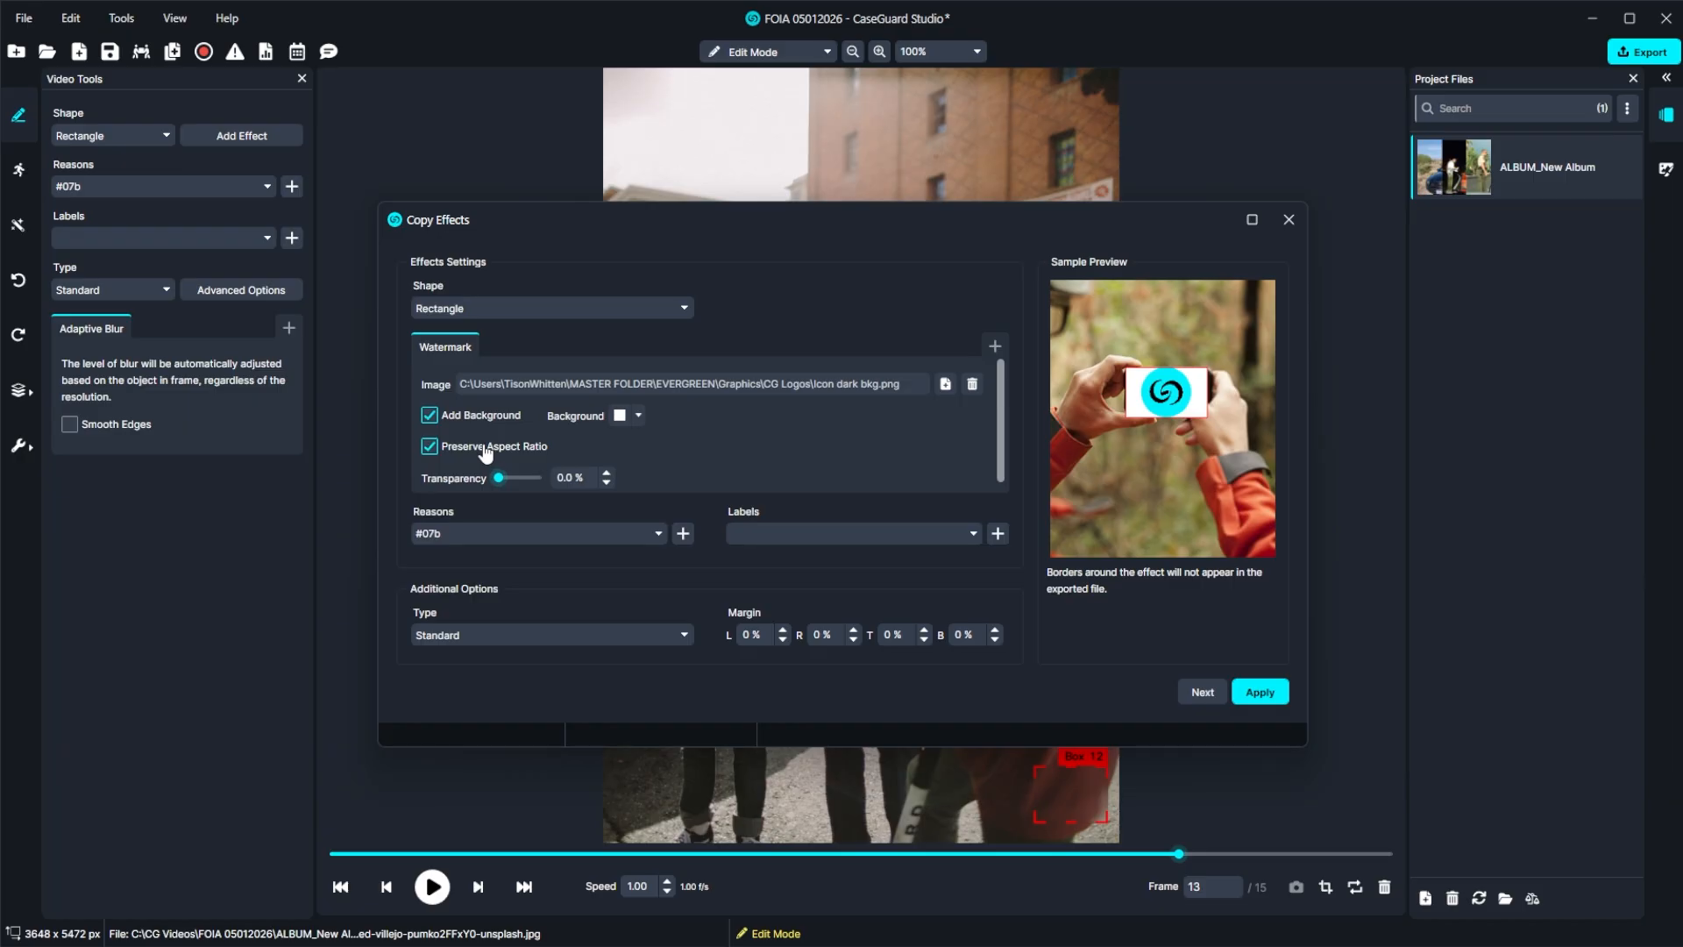
# Set the watermark's transparency to 25% and copy it to the whole file with dynamic location and size.
pyautogui.moveTo(501, 475); pyautogui.dragTo(511, 478)
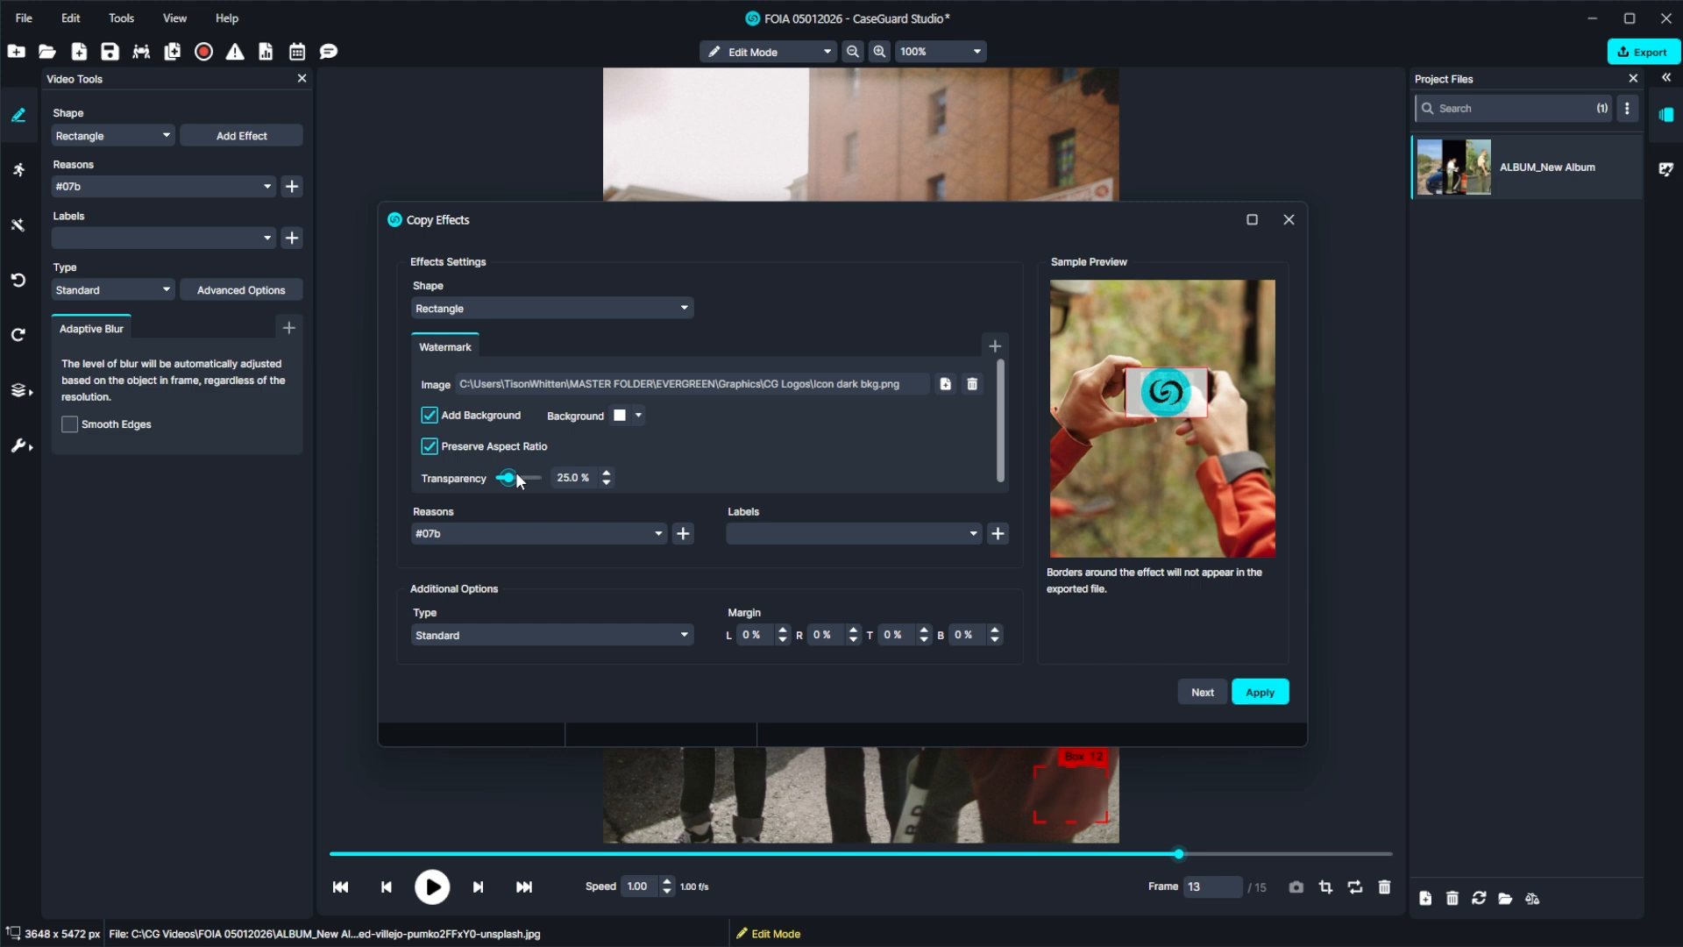
pyautogui.click(1202, 692)
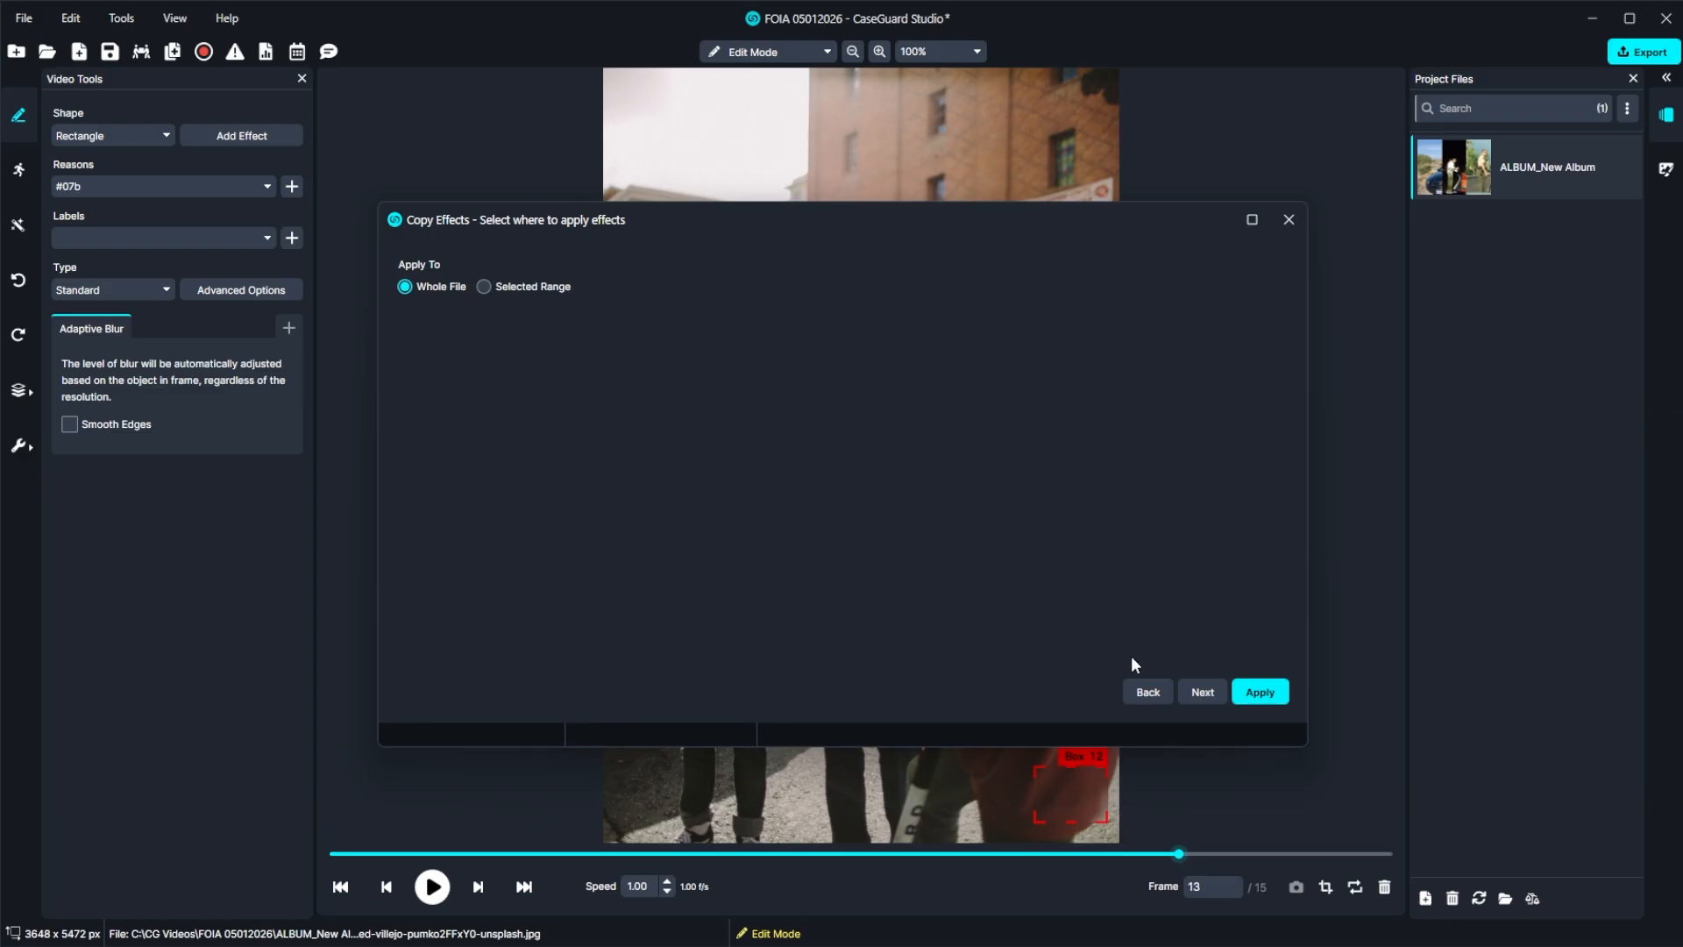
pyautogui.click(1202, 693)
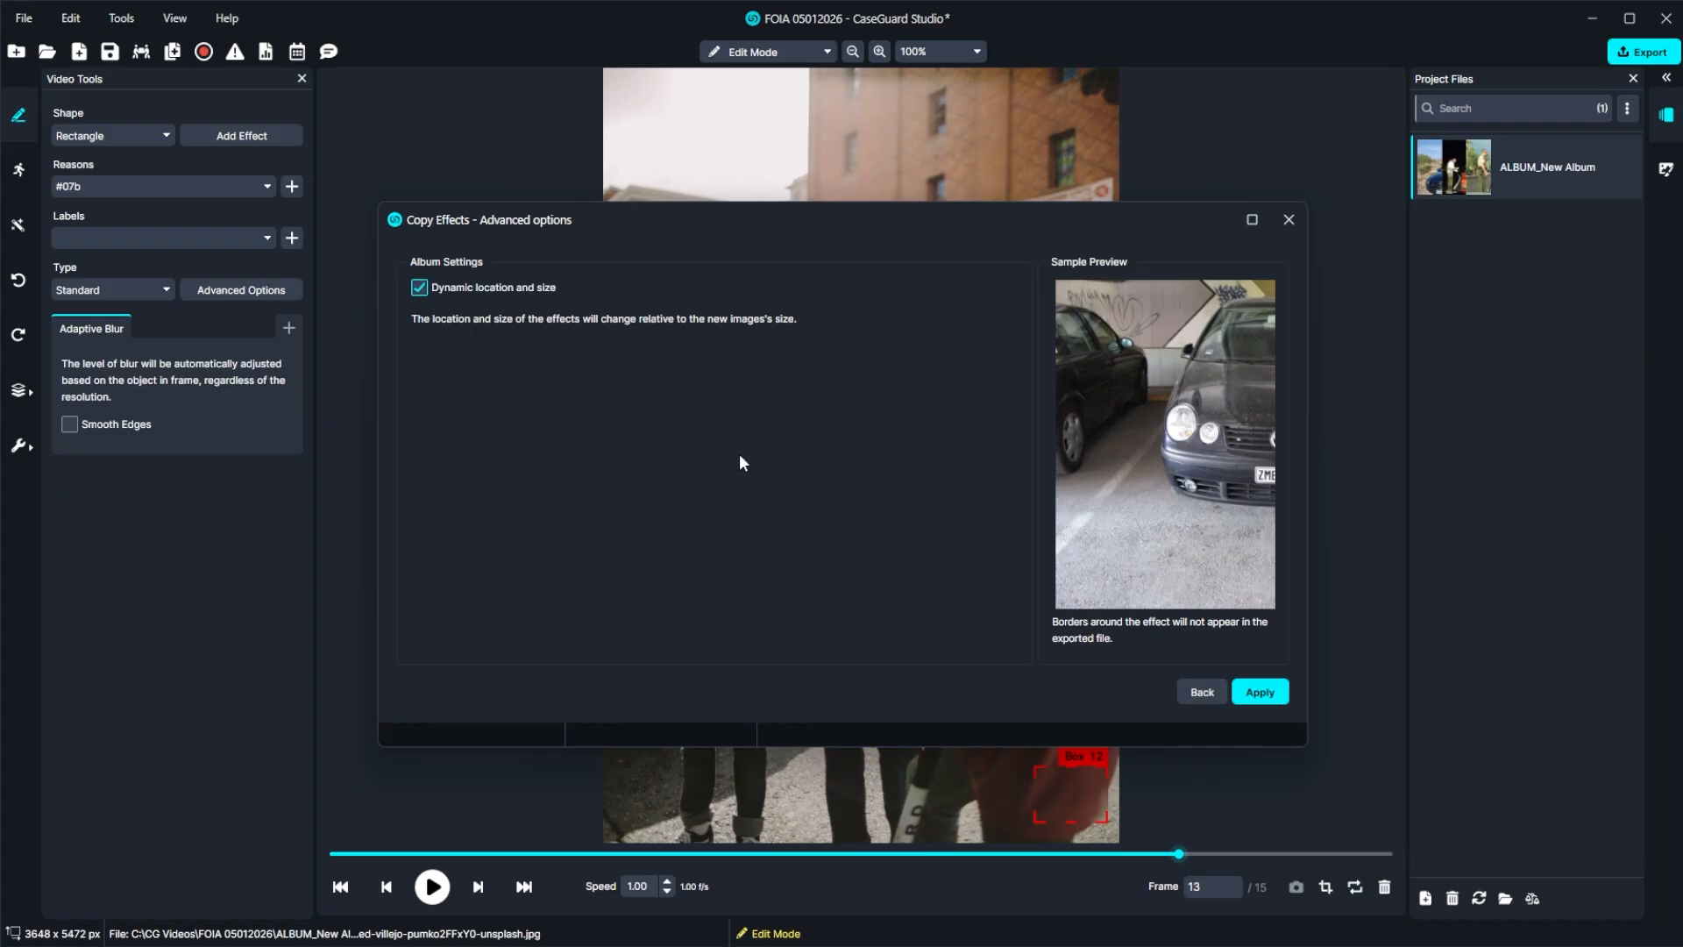
pyautogui.click(1250, 693)
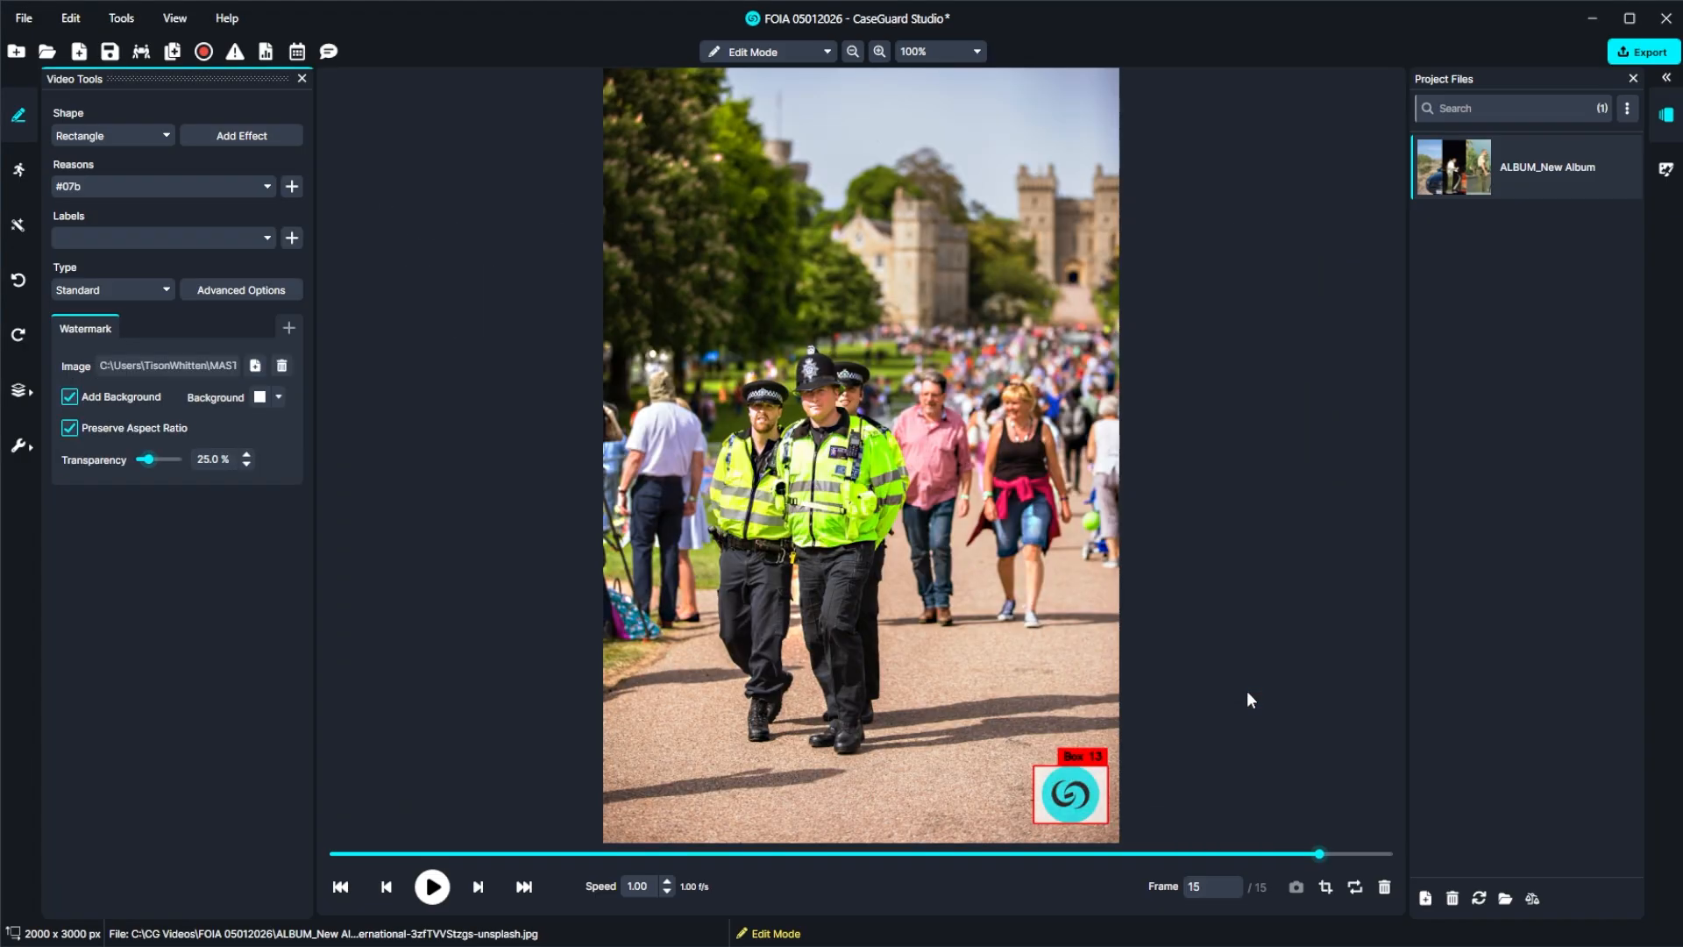
pyautogui.press('Escape')
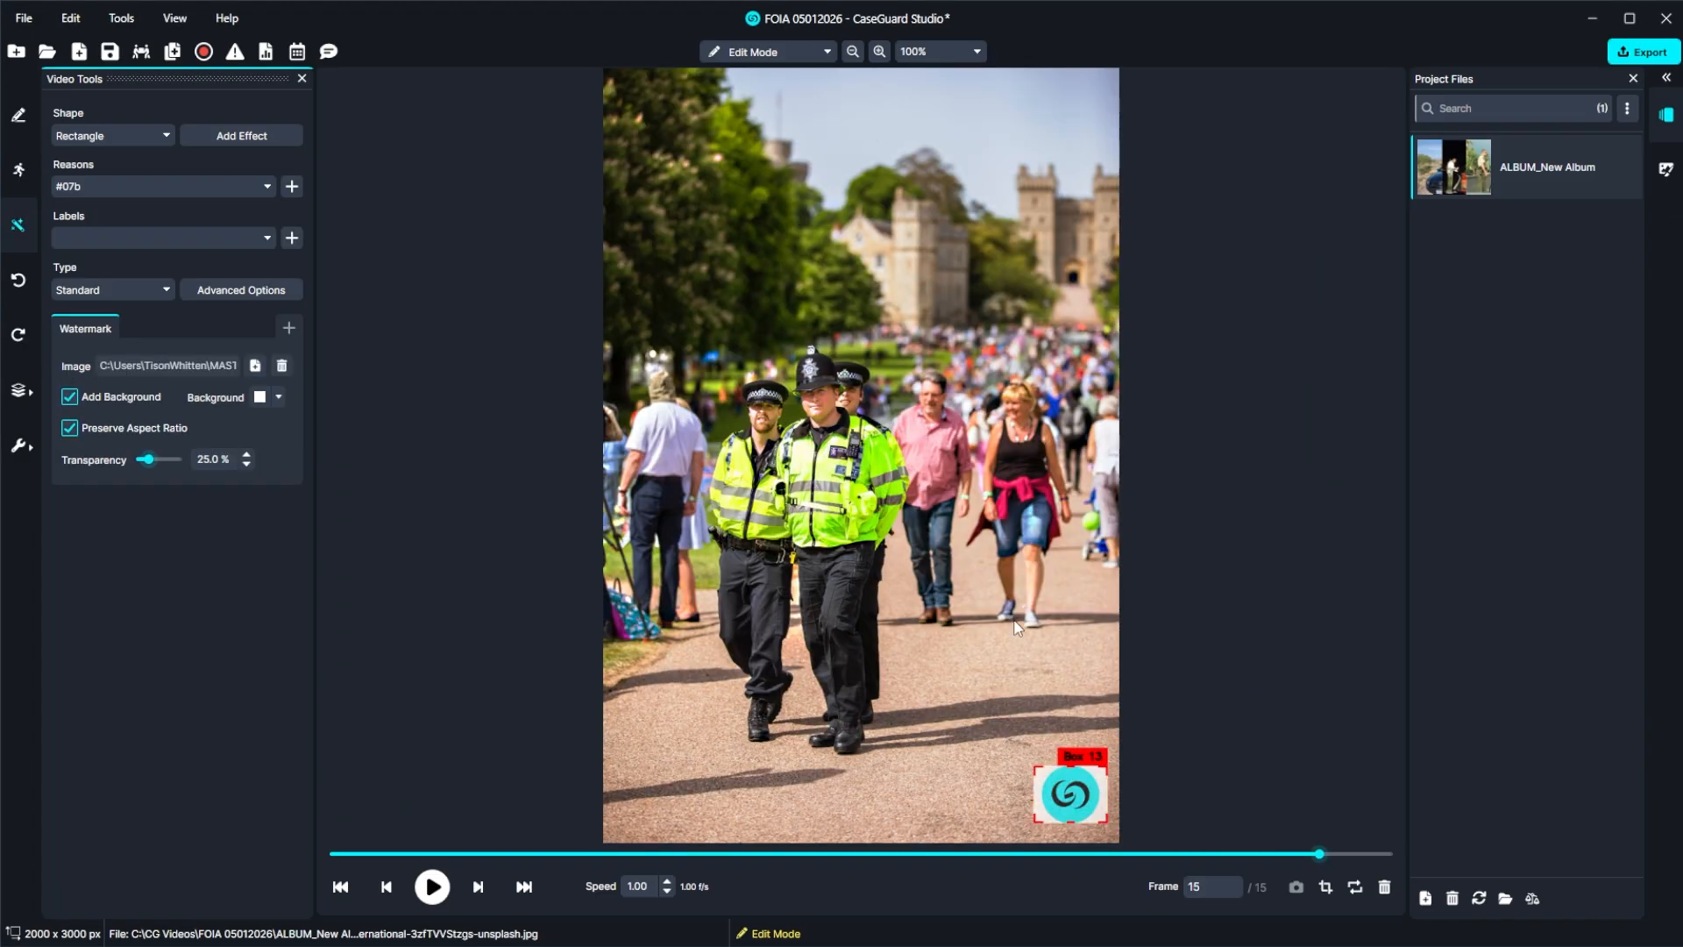
# Save the effects from frame 15 as a template named "Watermark".
pyautogui.moveTo(38, 288)
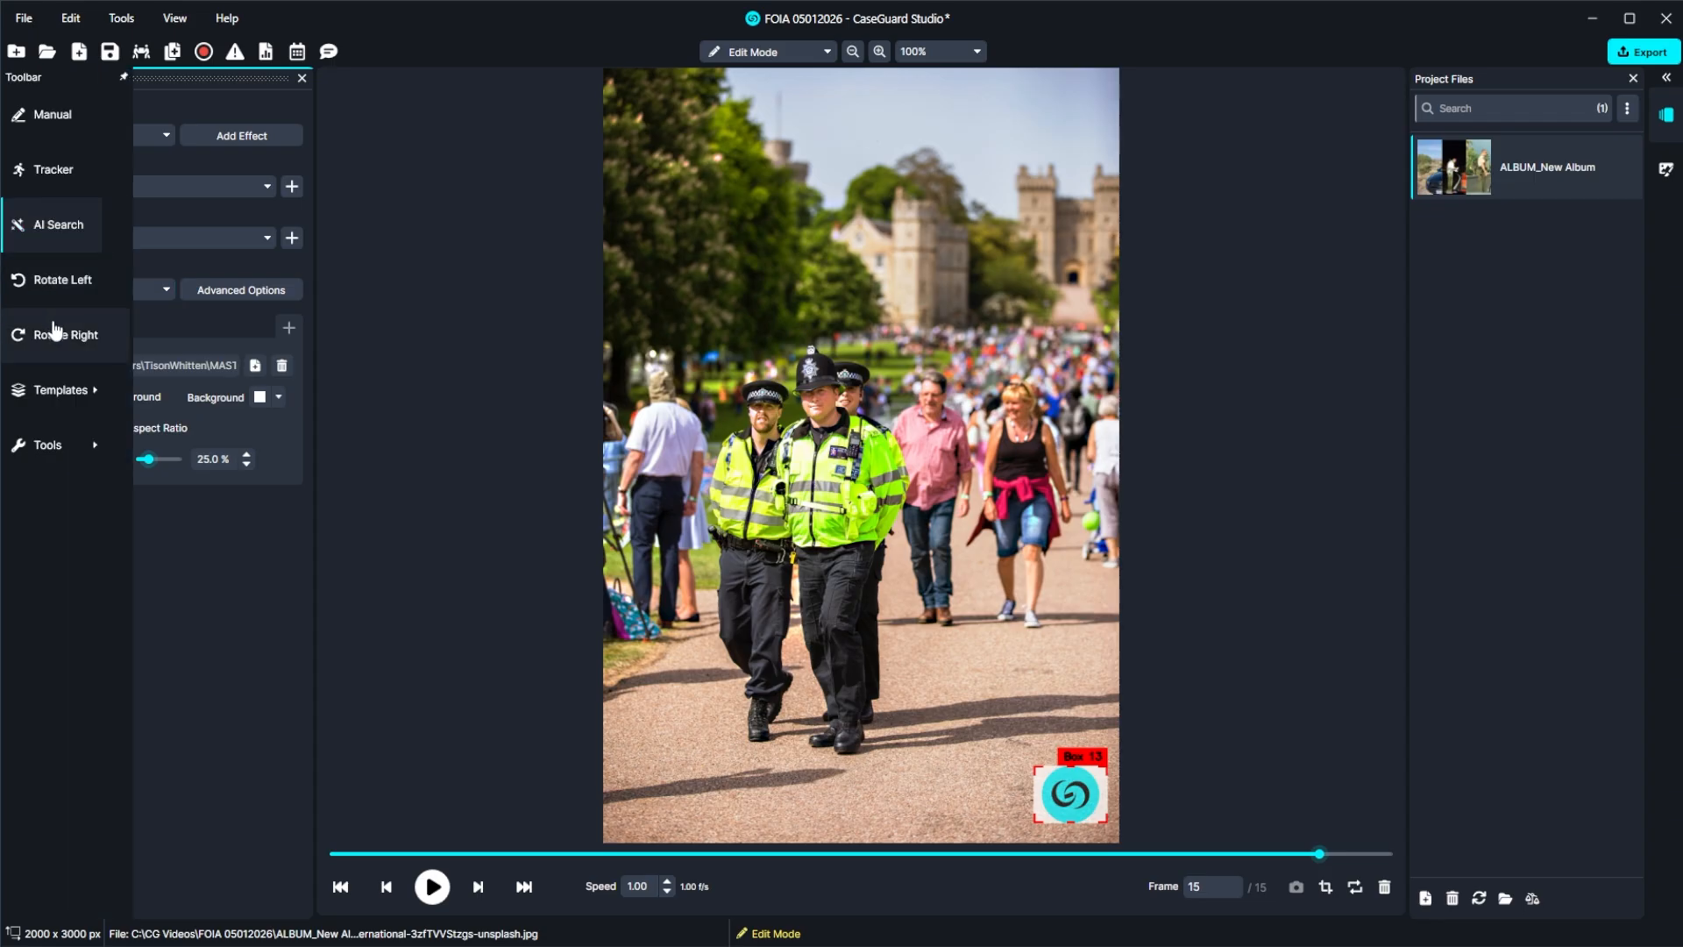
pyautogui.moveTo(66, 386)
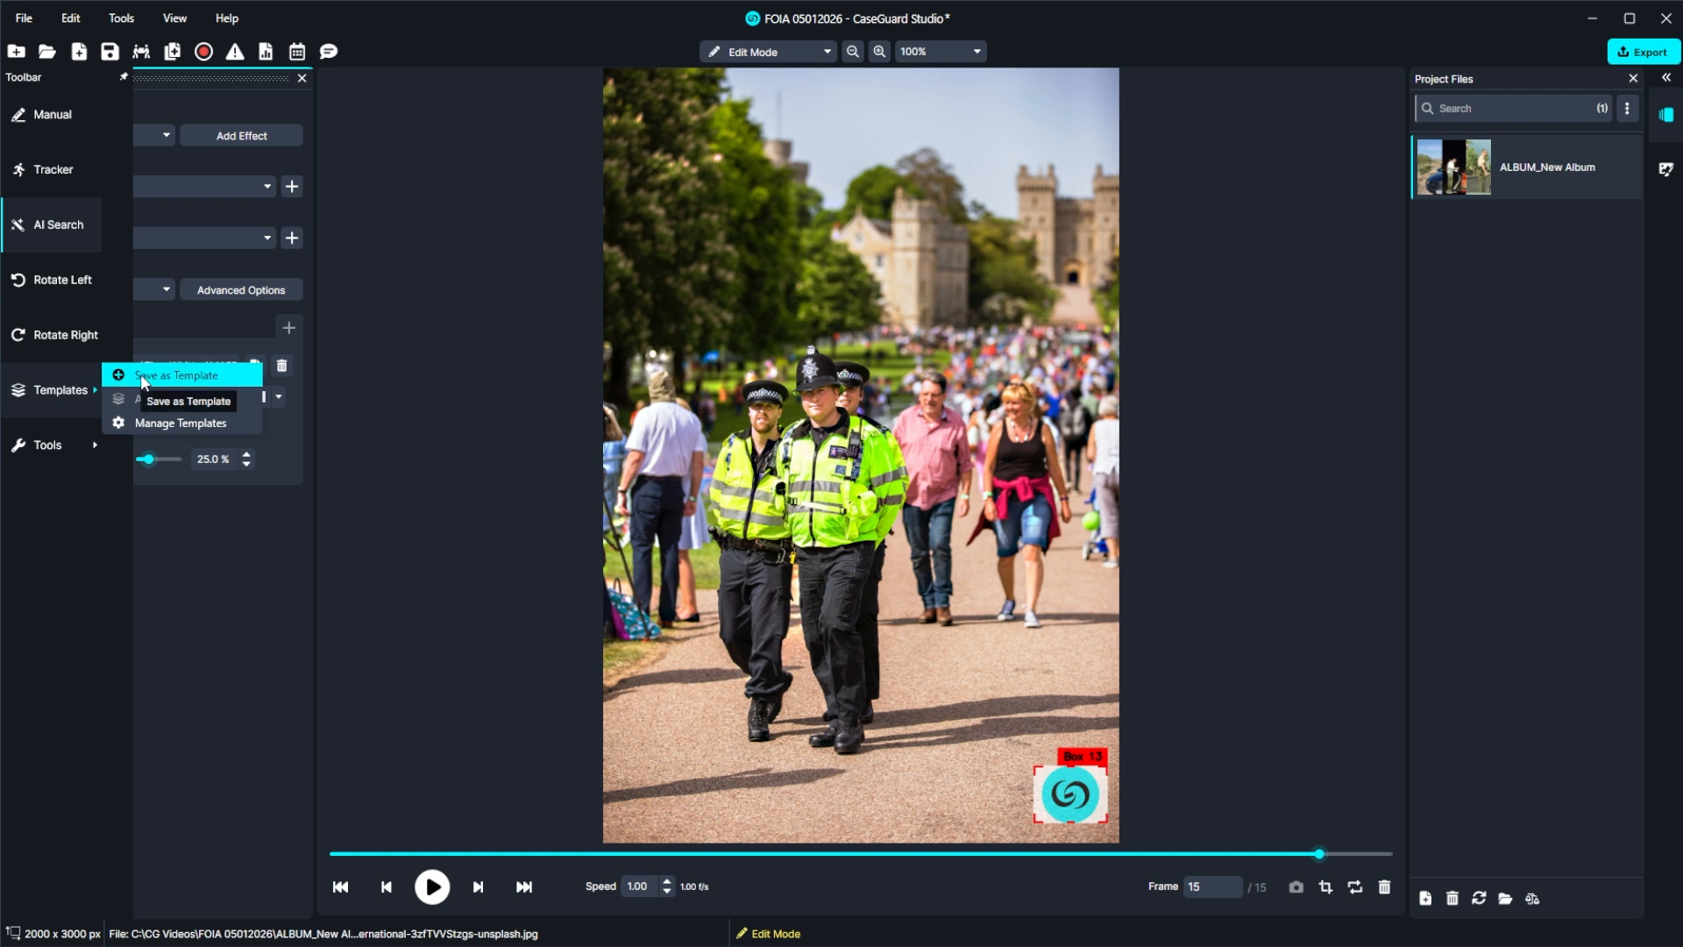
pyautogui.click(143, 377)
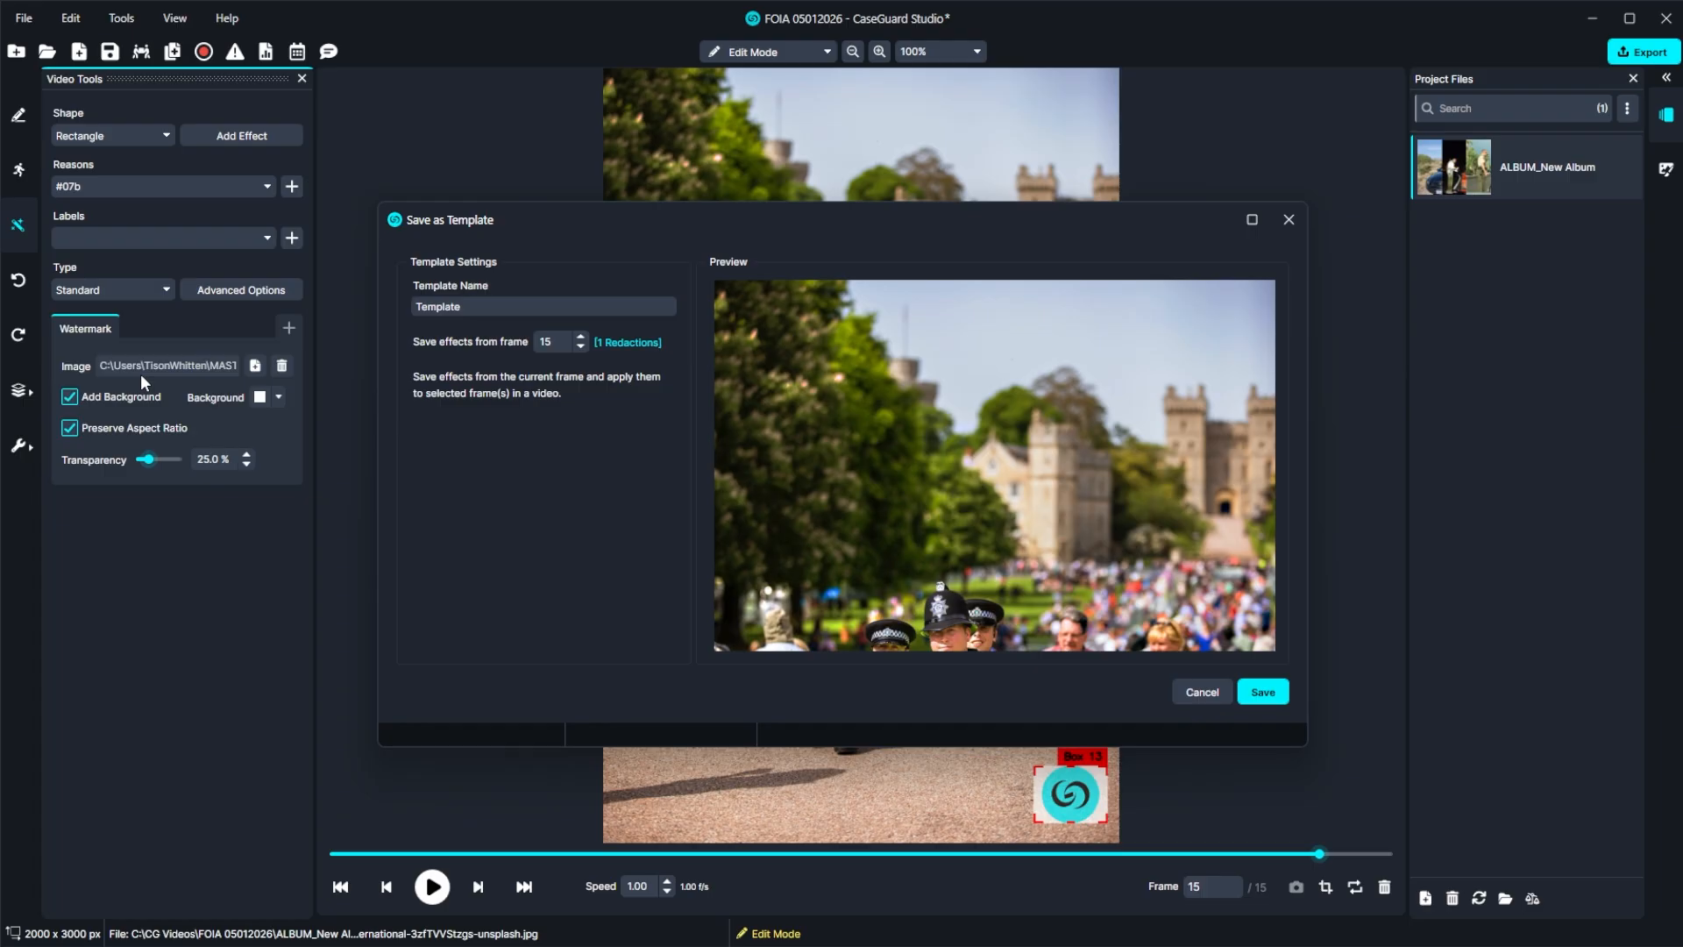
pyautogui.moveTo(463, 306); pyautogui.dragTo(400, 308)
pyautogui.write('Watermark')
pyautogui.click(1262, 692)
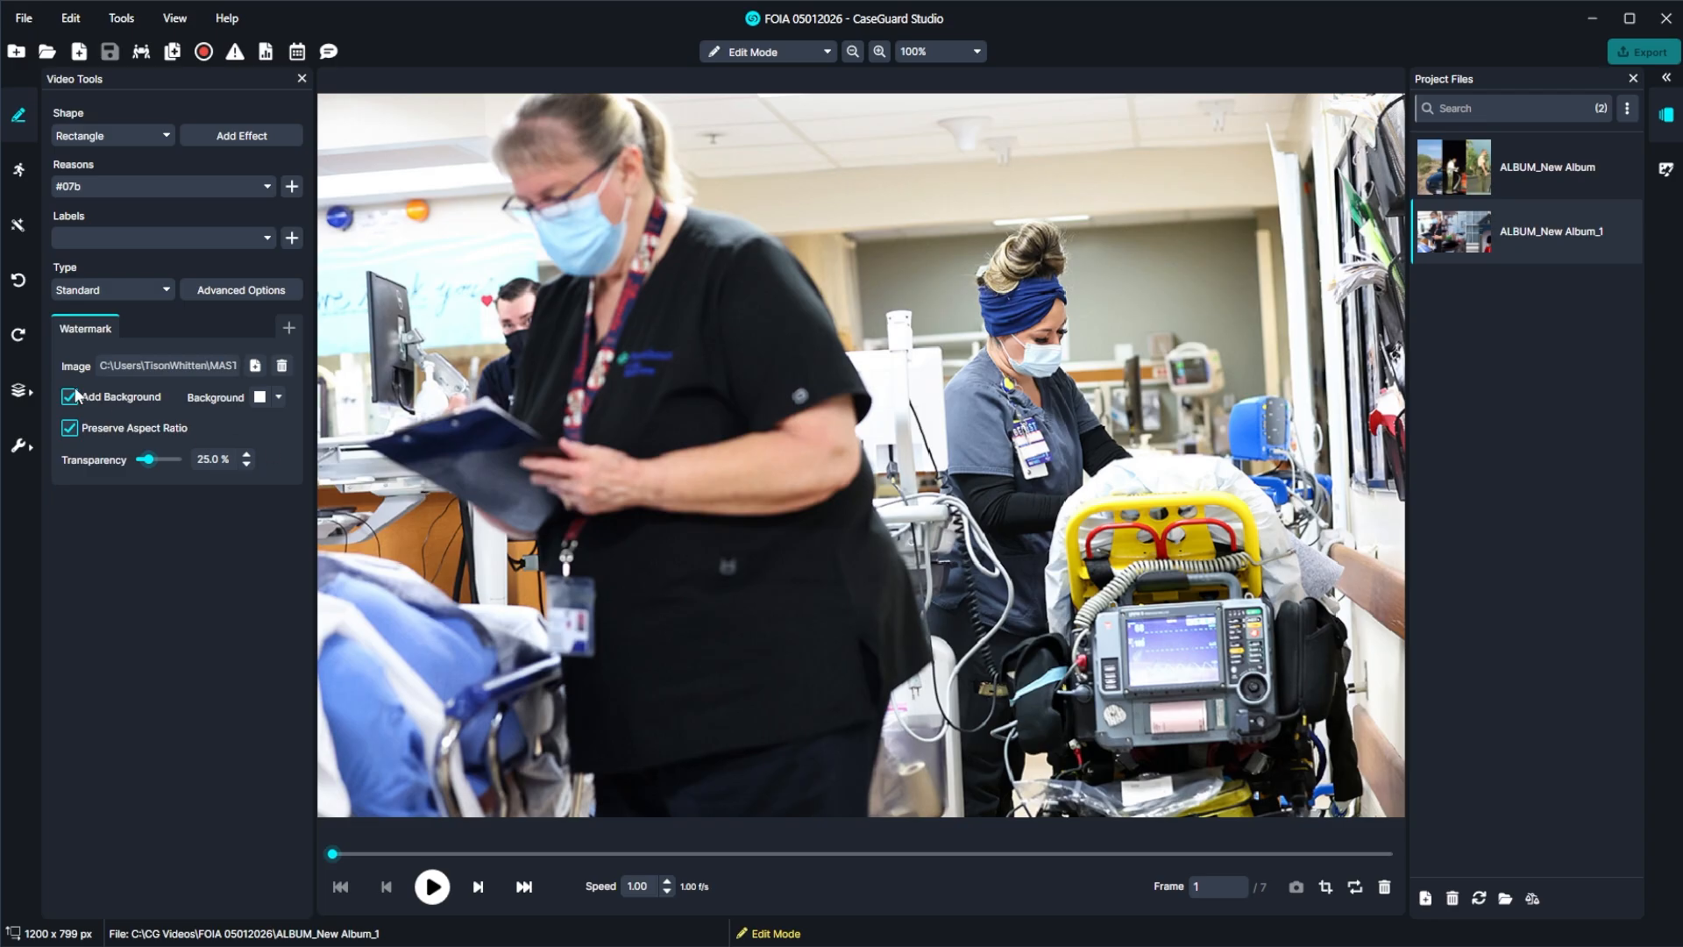
# Apply the Watermark template to the whole file of ALBUM_New Album_1.
pyautogui.click(35, 394)
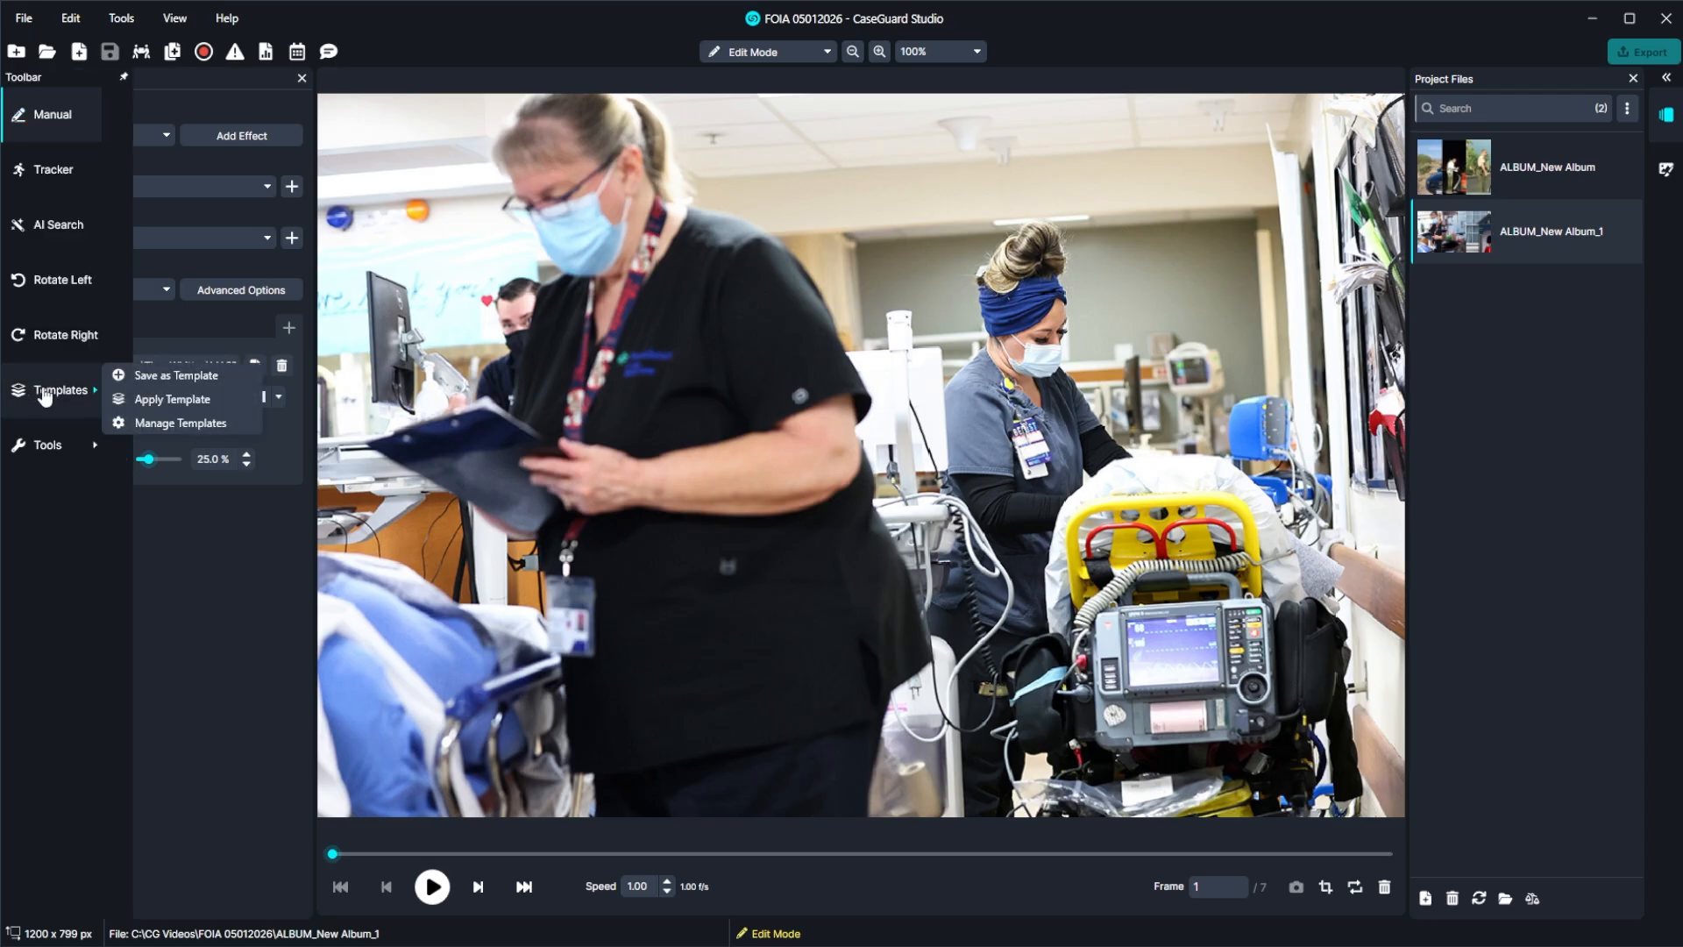
pyautogui.click(136, 402)
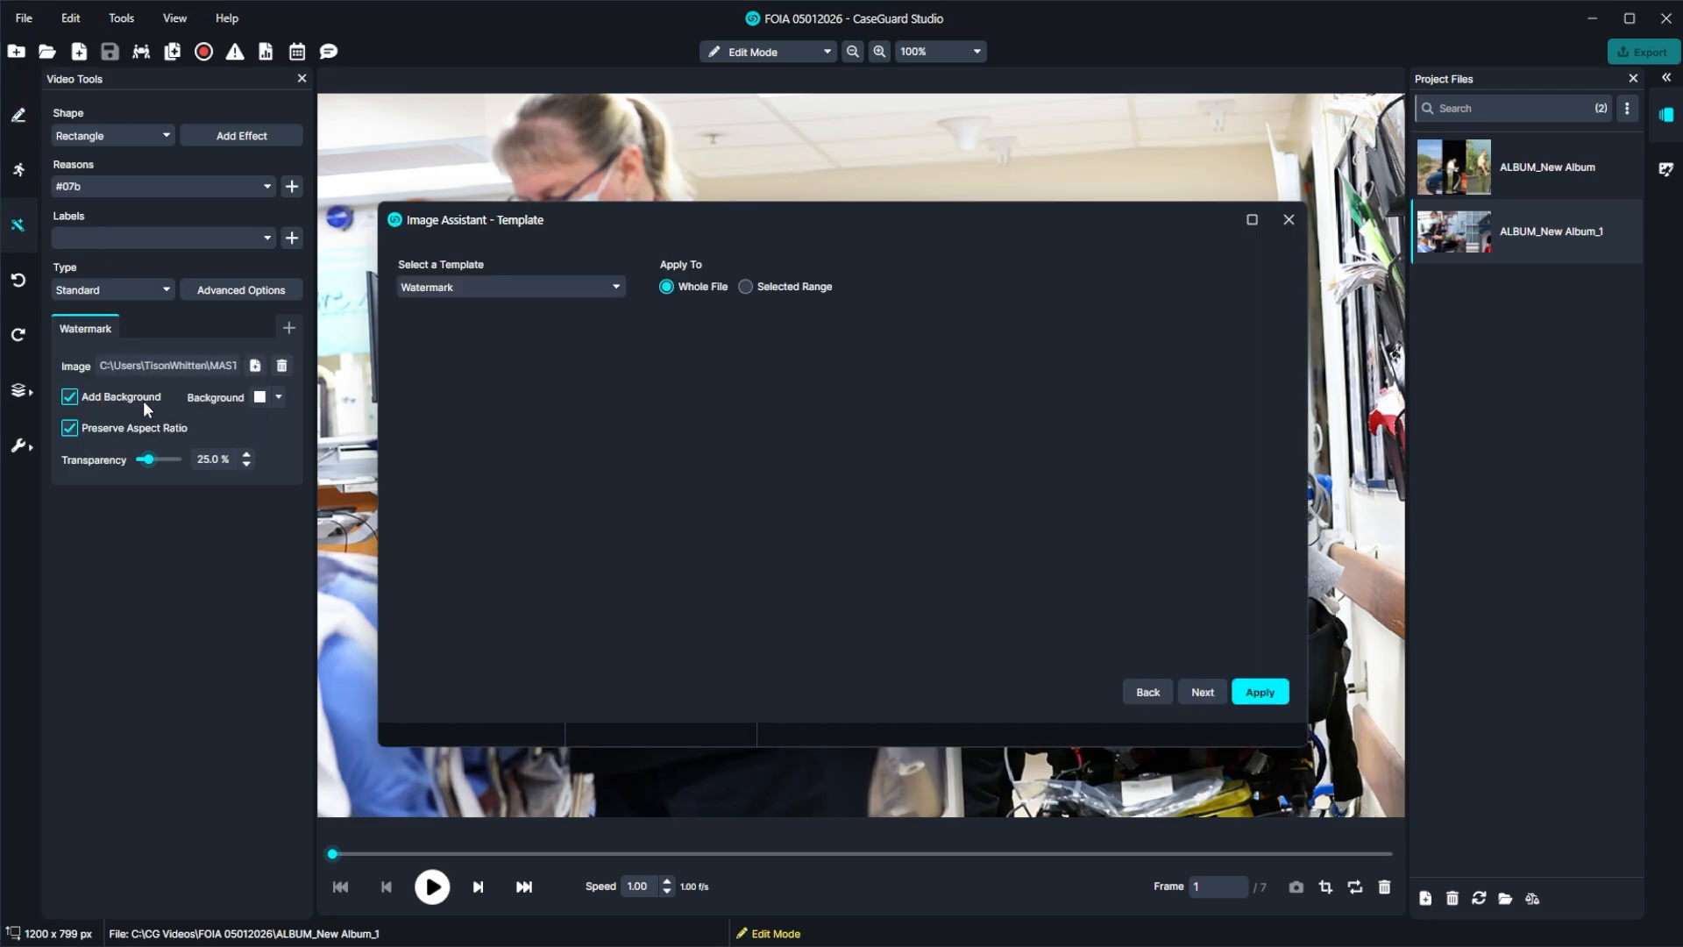
pyautogui.click(527, 289)
pyautogui.click(549, 321)
pyautogui.click(1259, 692)
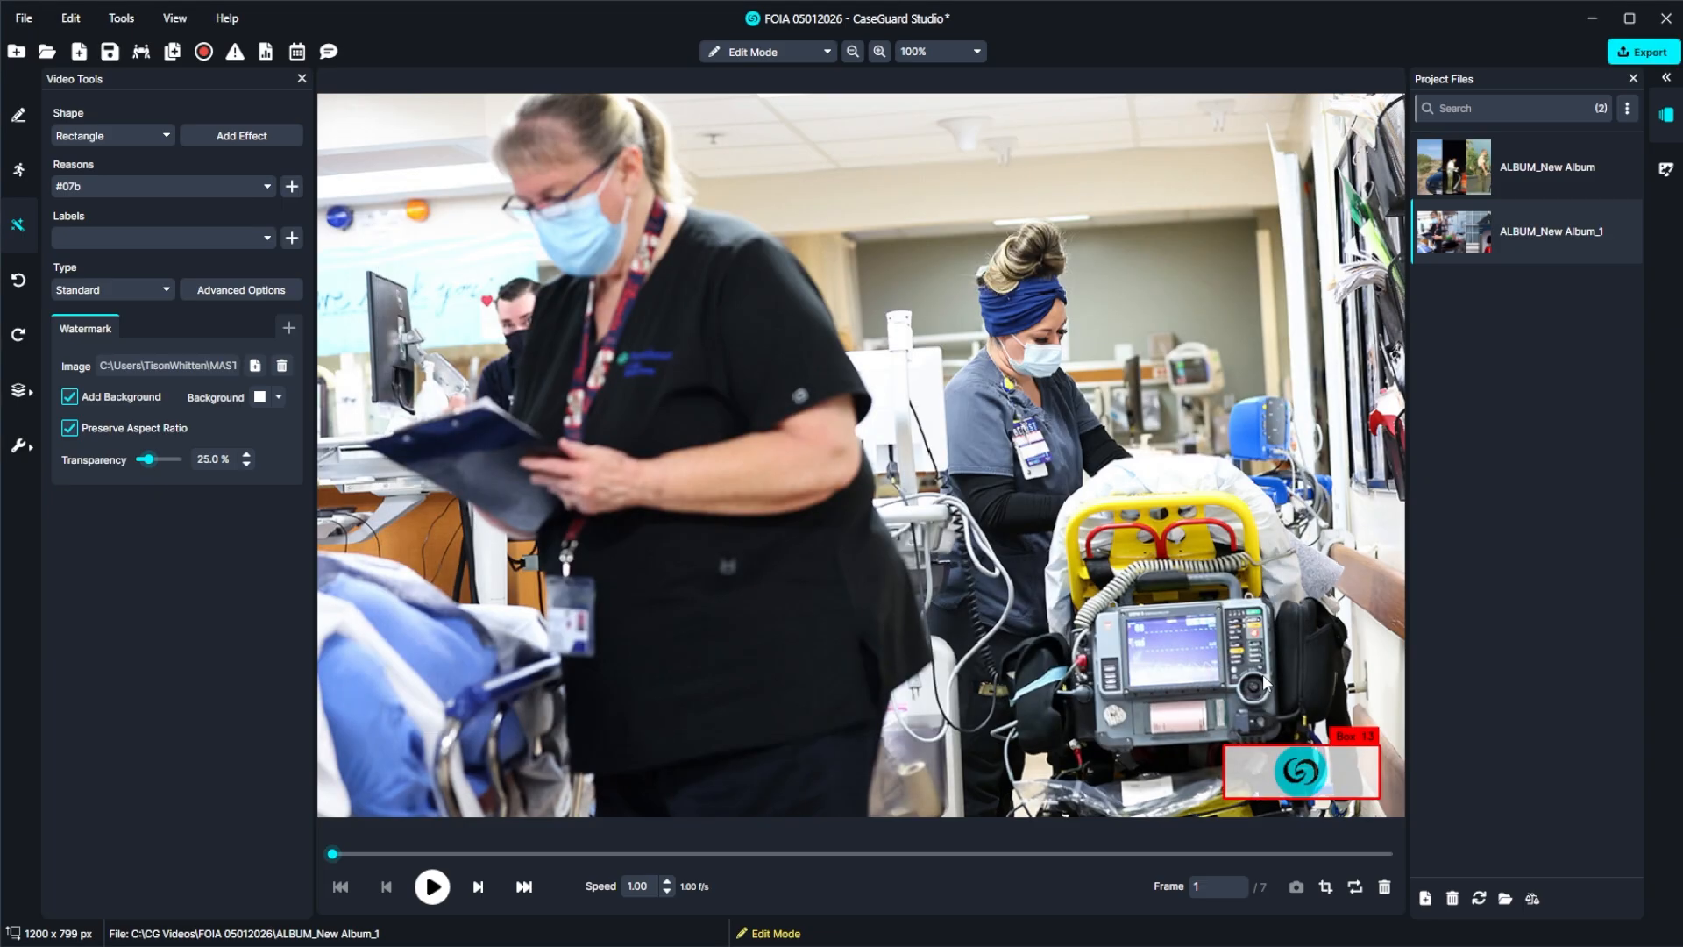
# Page through the frames of ALBUM_New Album_1 to check the watermark's placement on each image.
pyautogui.press('Right')
pyautogui.press('Right')
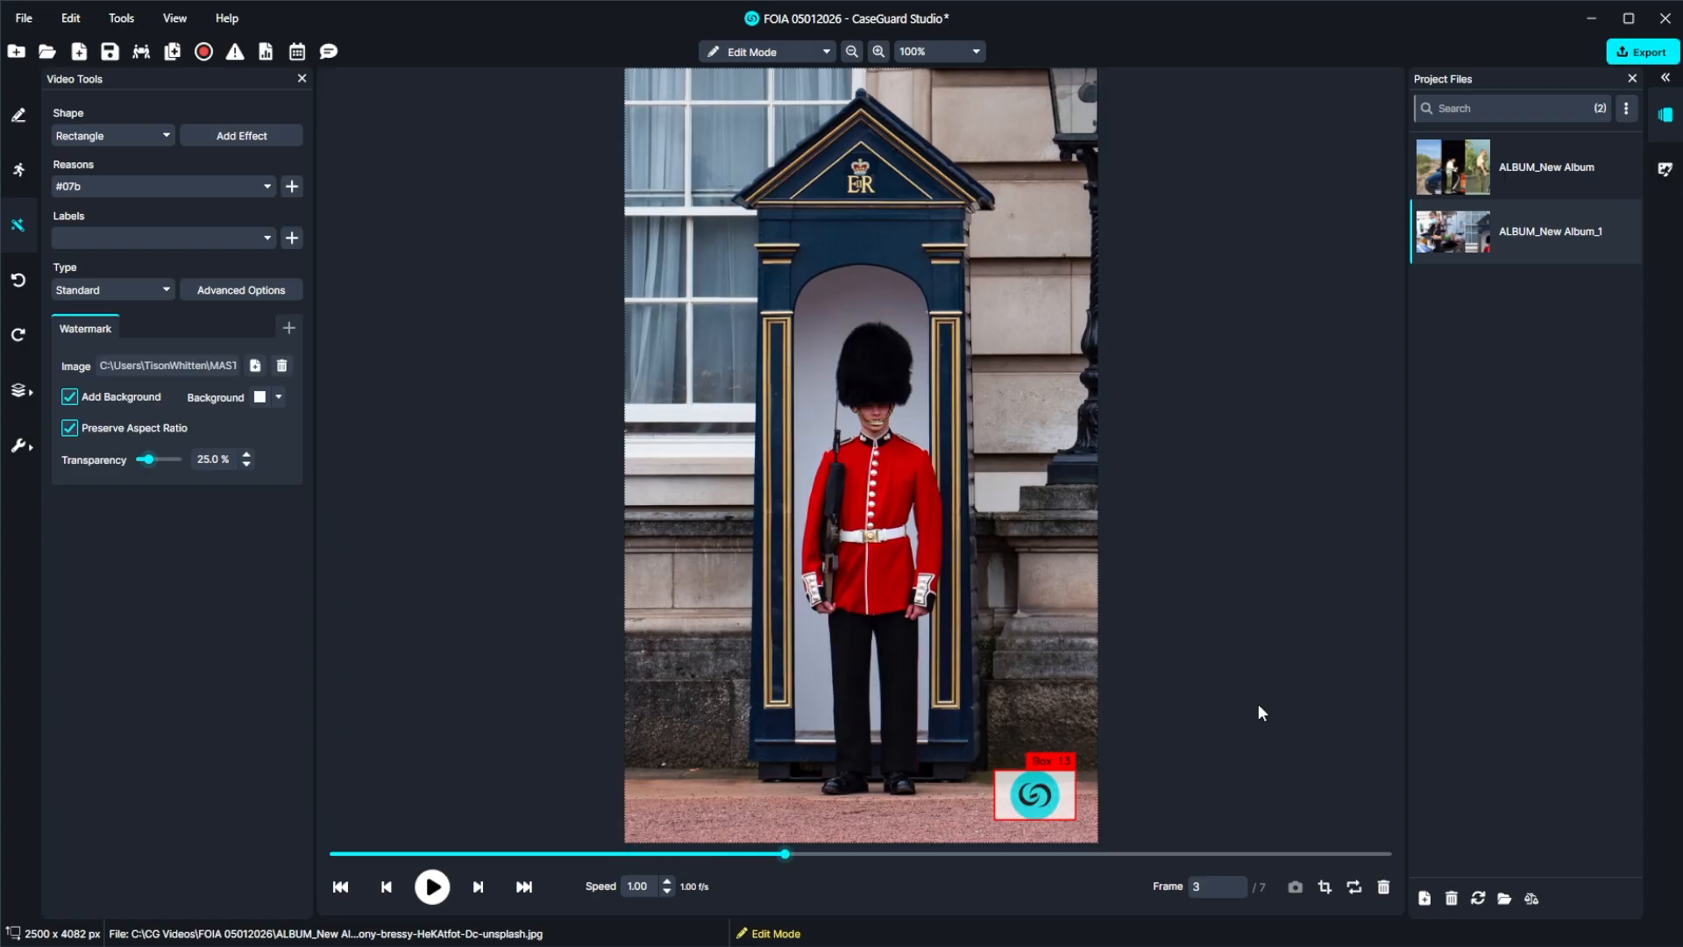
pyautogui.press('Right')
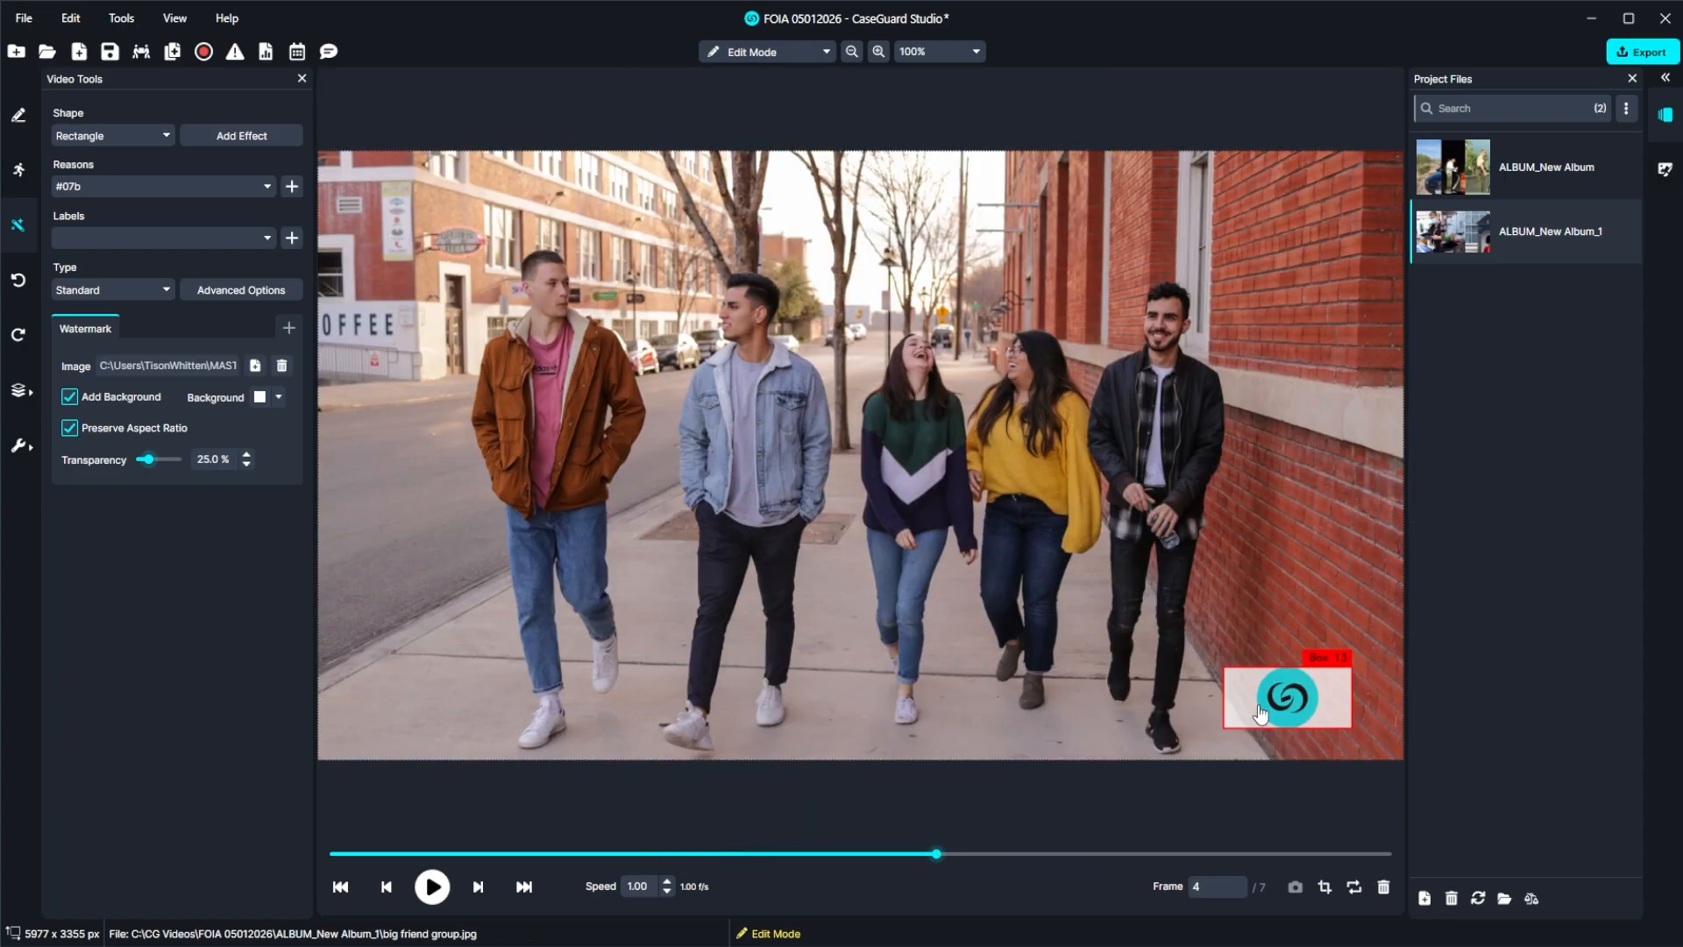
pyautogui.press('Right')
pyautogui.press('Left')
pyautogui.press('Left')
pyautogui.press('Left')
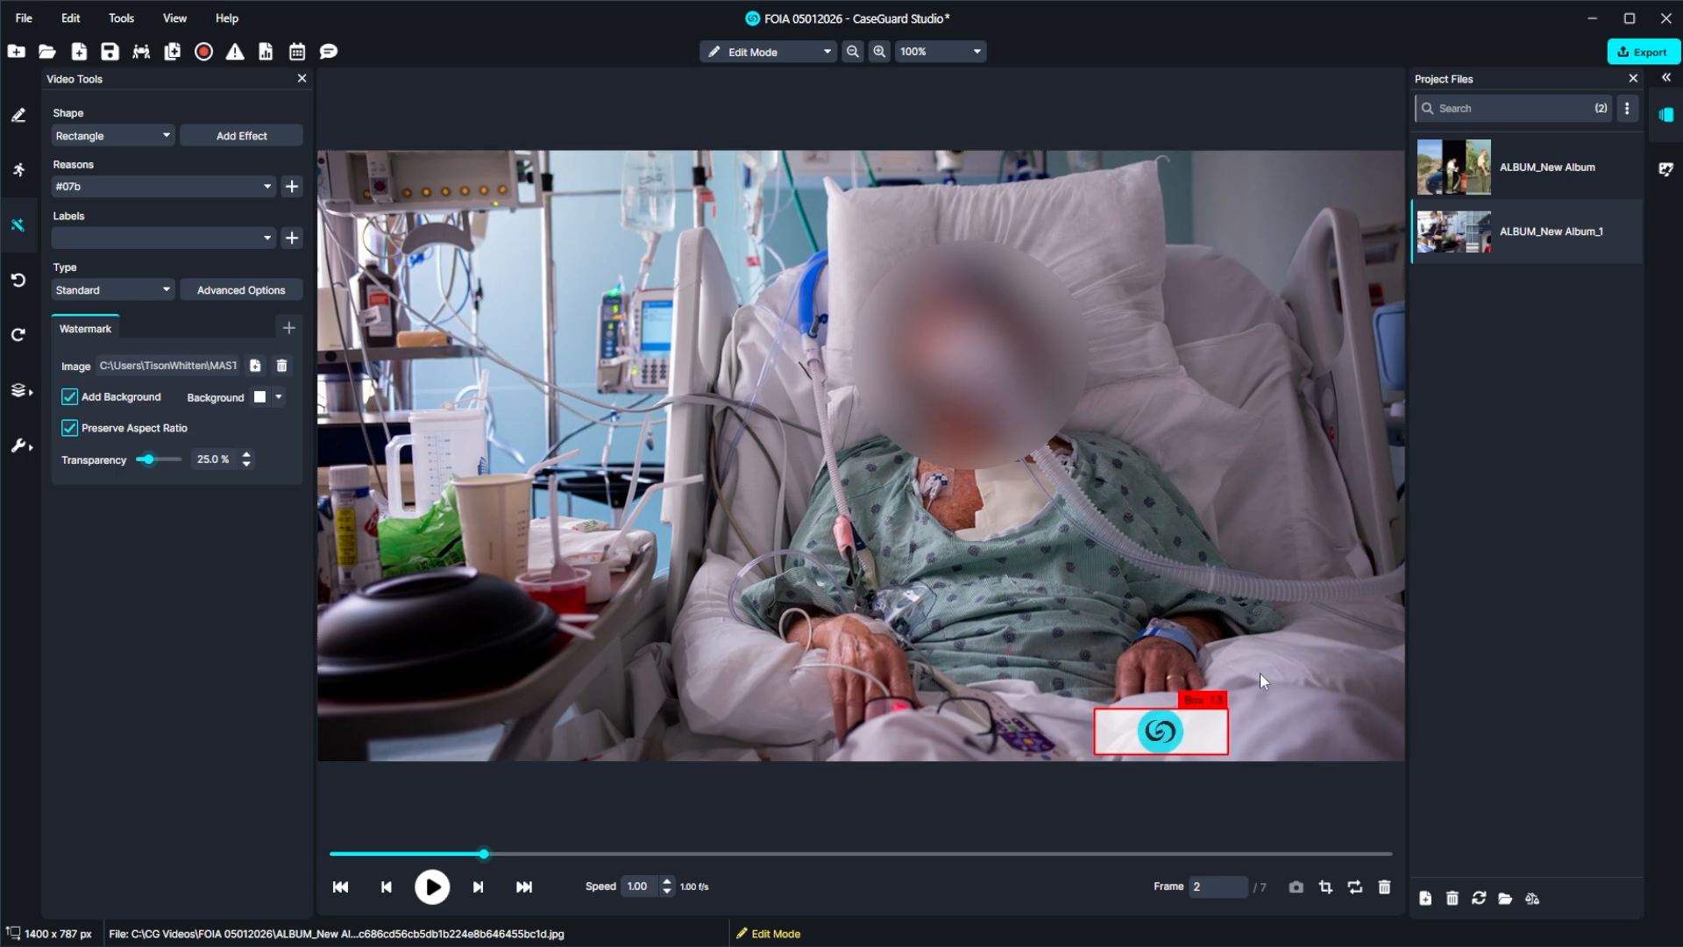
# Export ALBUM_New Album_1 as an irreversible redacted copy named "ALBUM_New Album_1_Redacted" to C:\CG Videos\FOIA 05012026\.
pyautogui.moveTo(19, 446)
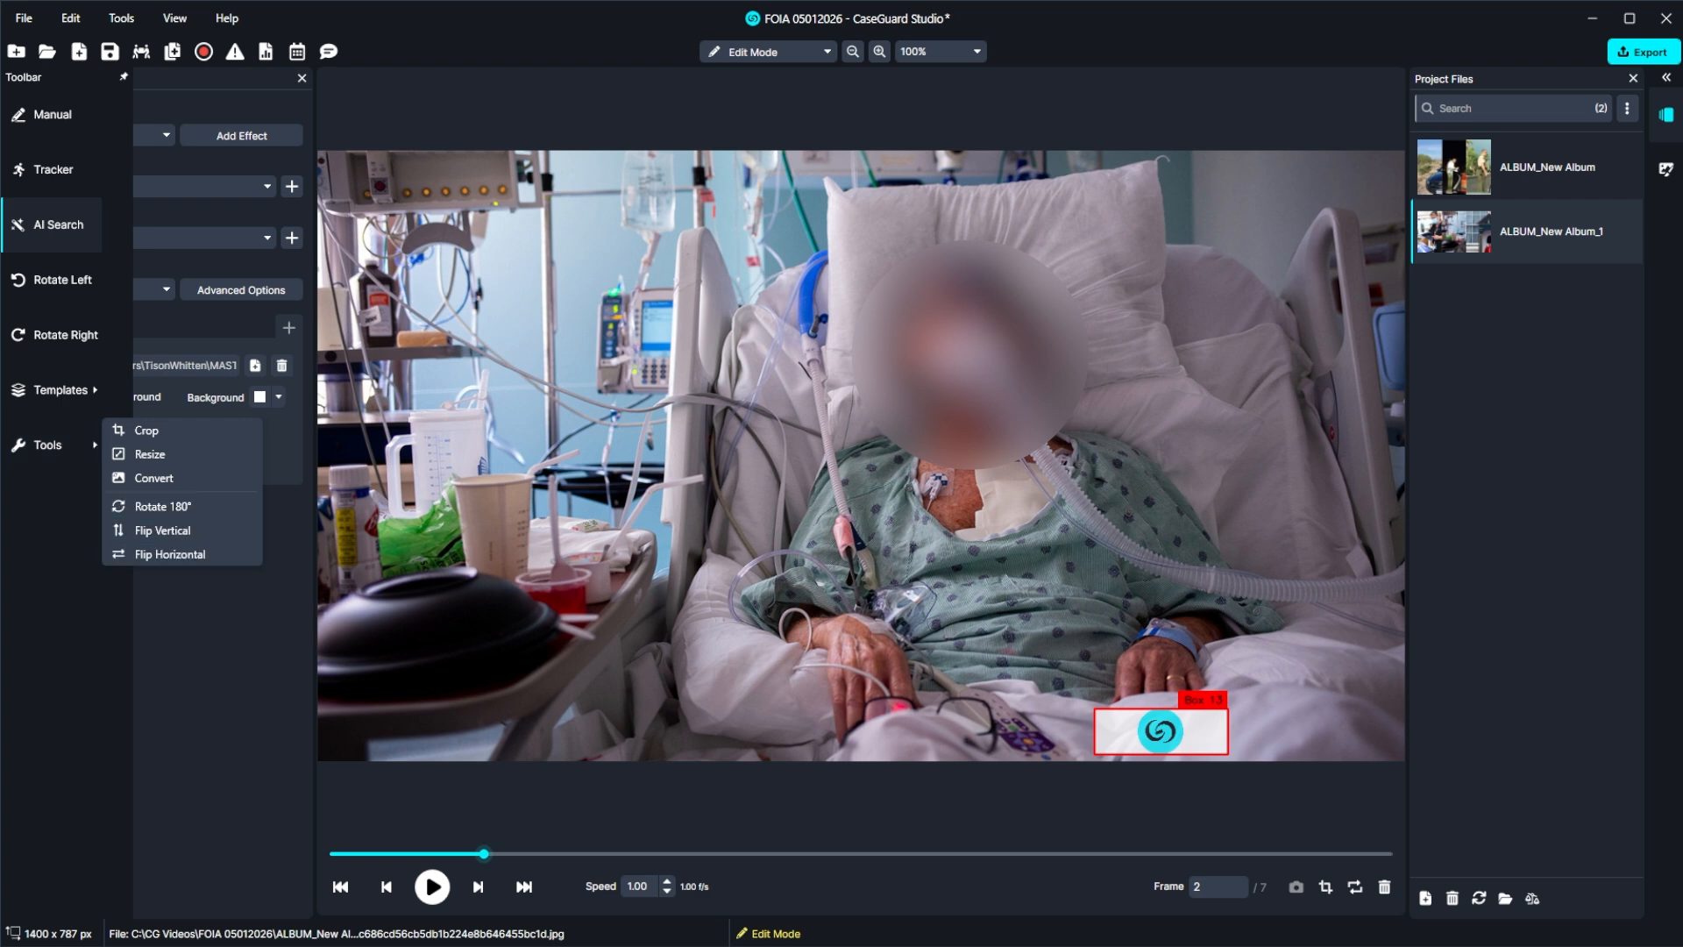
pyautogui.click(1635, 52)
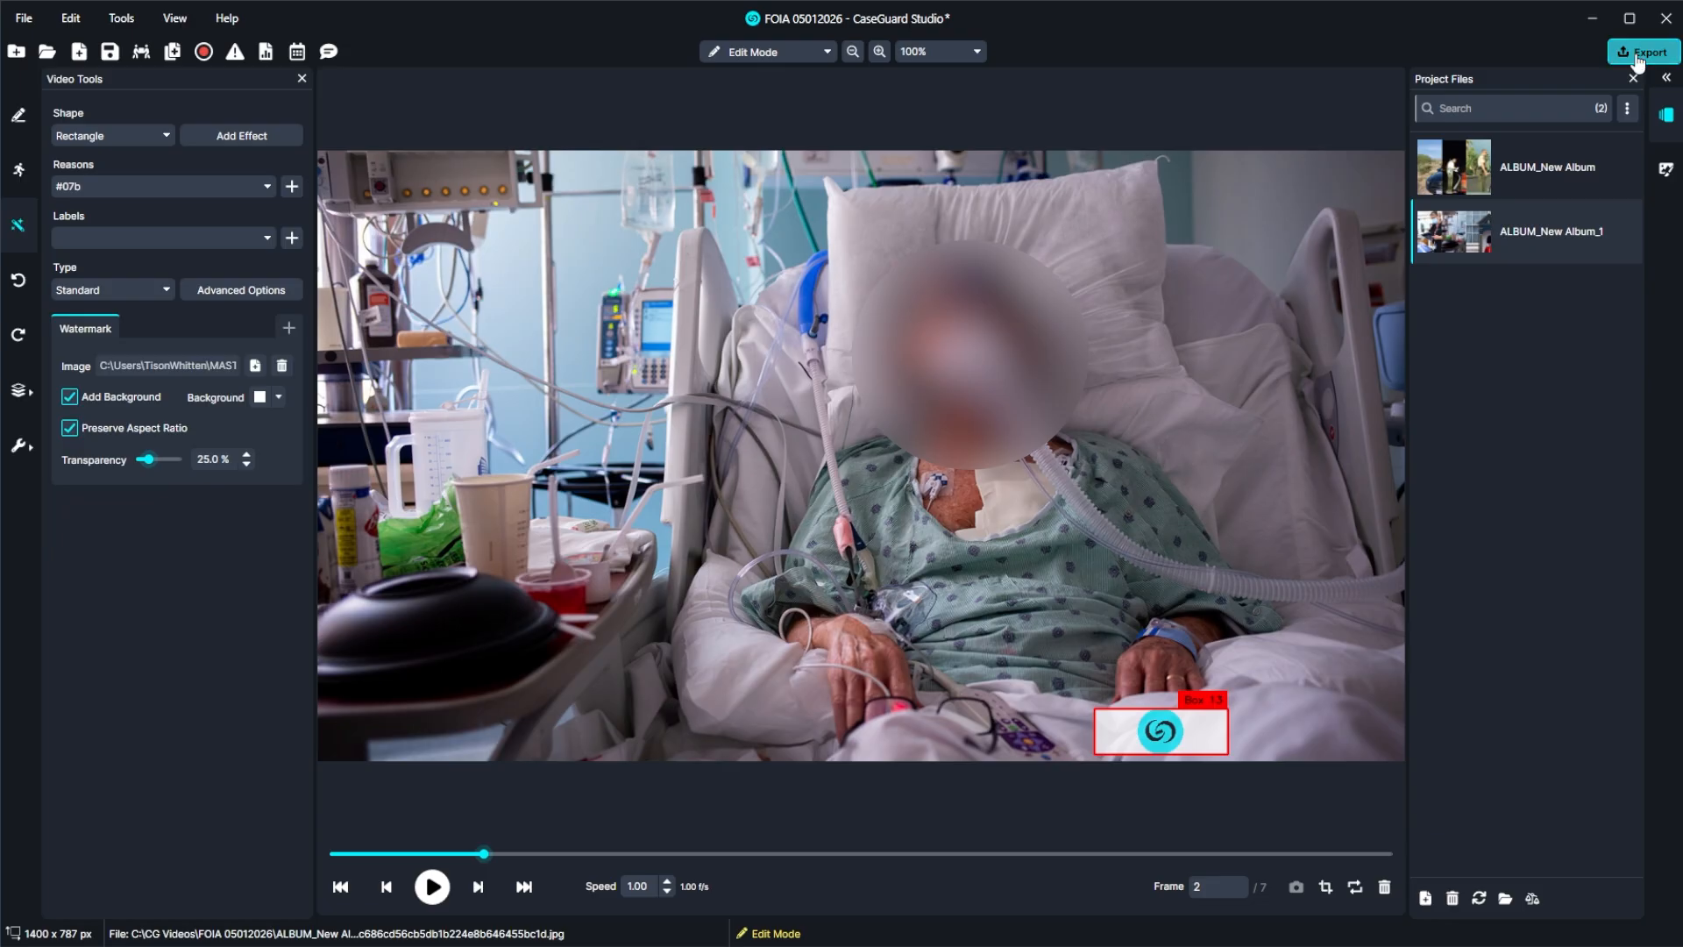
pyautogui.click(1264, 695)
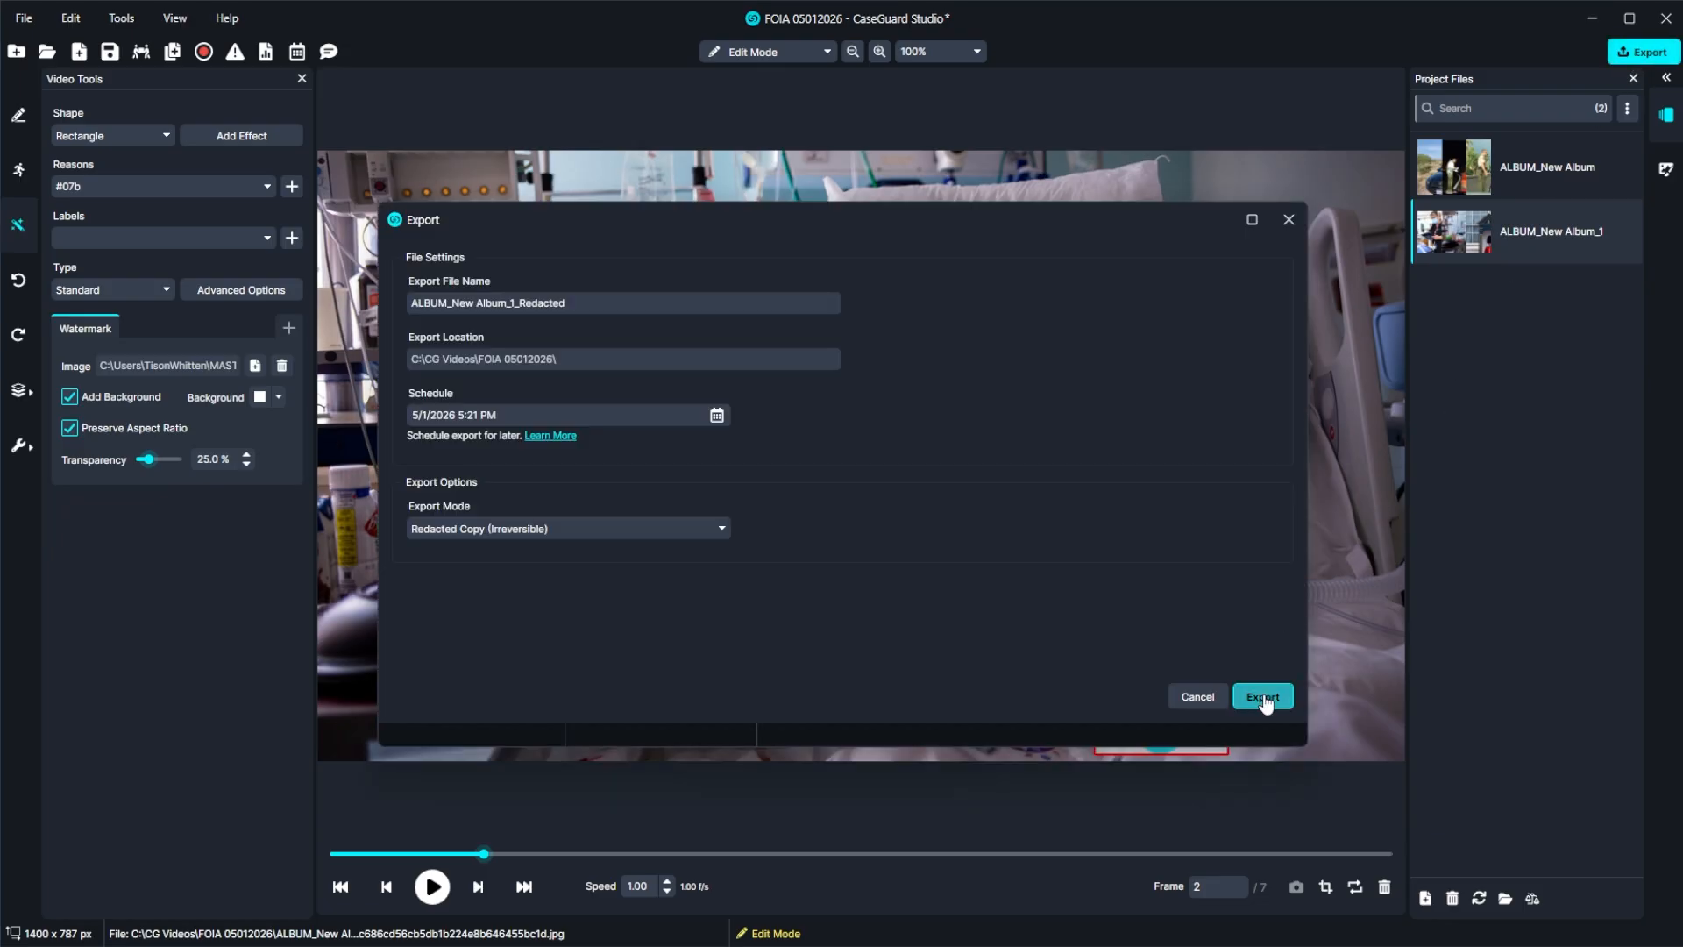